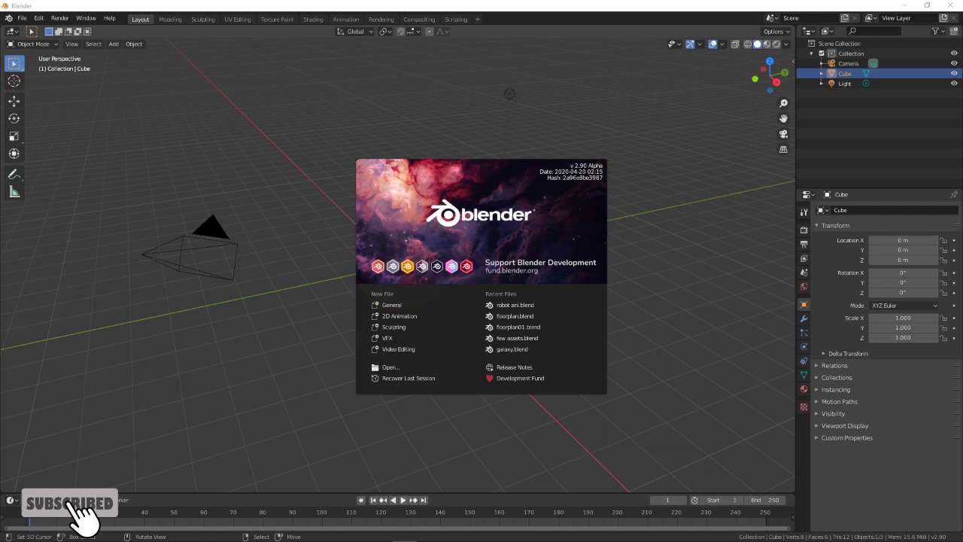
# Step: Dismiss the splash screen and add a second cube at the origin
pyautogui.click(703, 194)
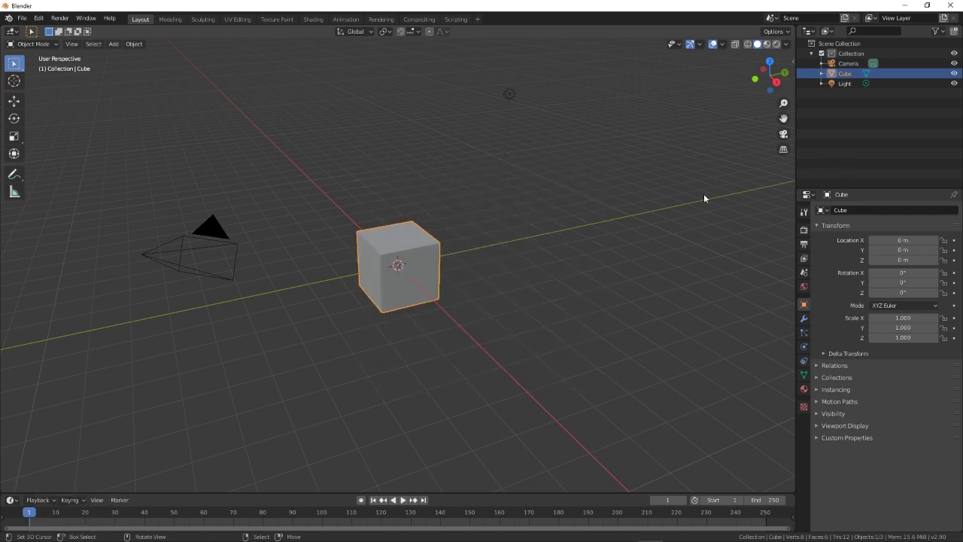
pyautogui.hotkey('shift', 'a')
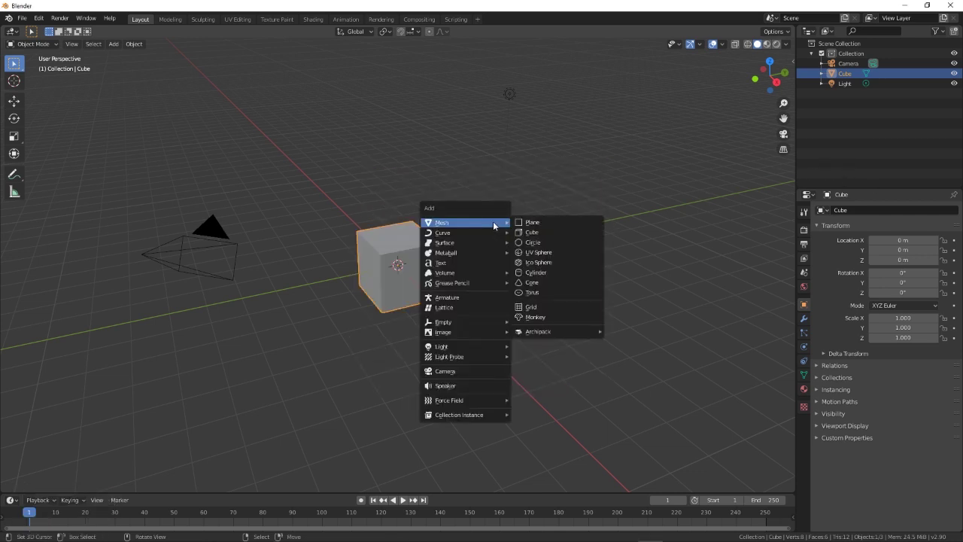
pyautogui.click(532, 233)
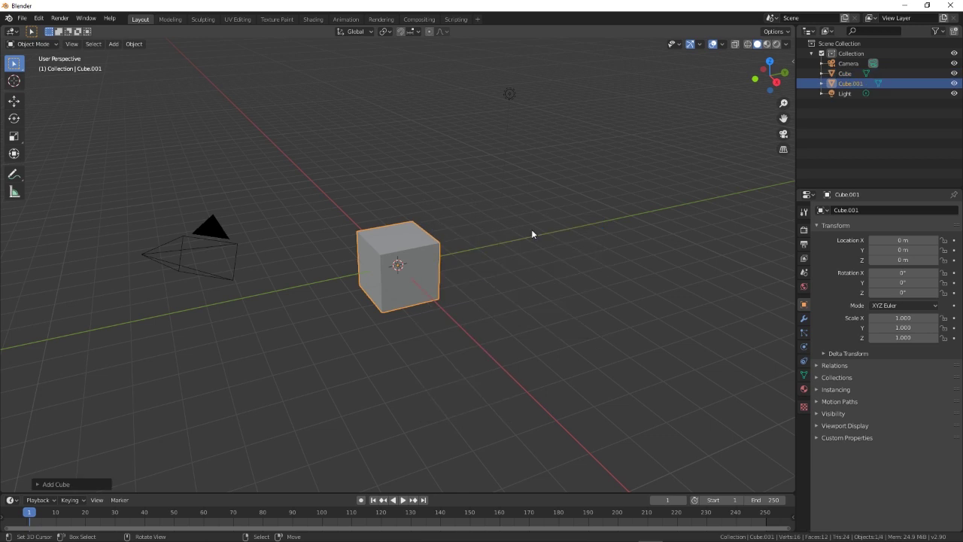
# Step: Move the original cube to the right, then select the new cube
pyautogui.click(406, 249)
pyautogui.press('g')
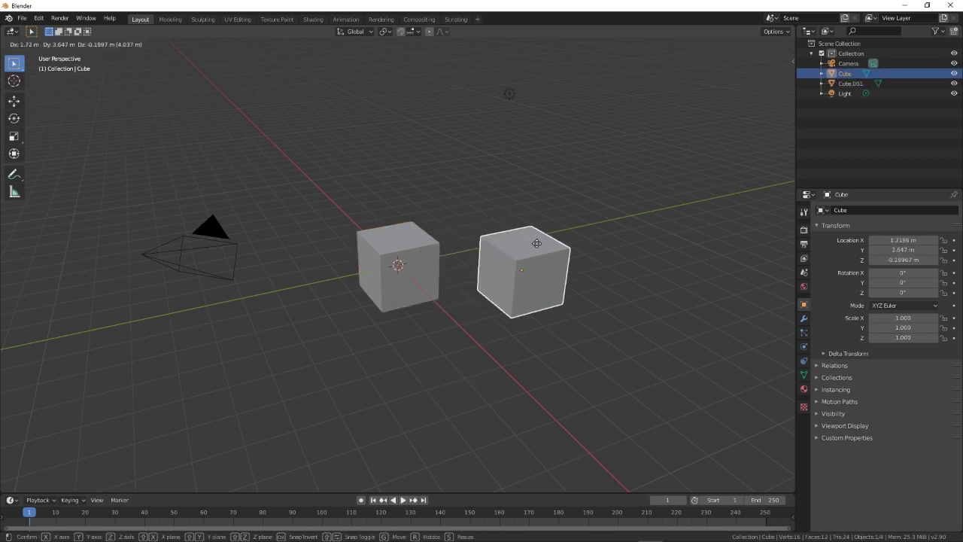
pyautogui.click(547, 230)
pyautogui.moveTo(468, 340); pyautogui.dragTo(434, 327, button='middle')
pyautogui.click(418, 277)
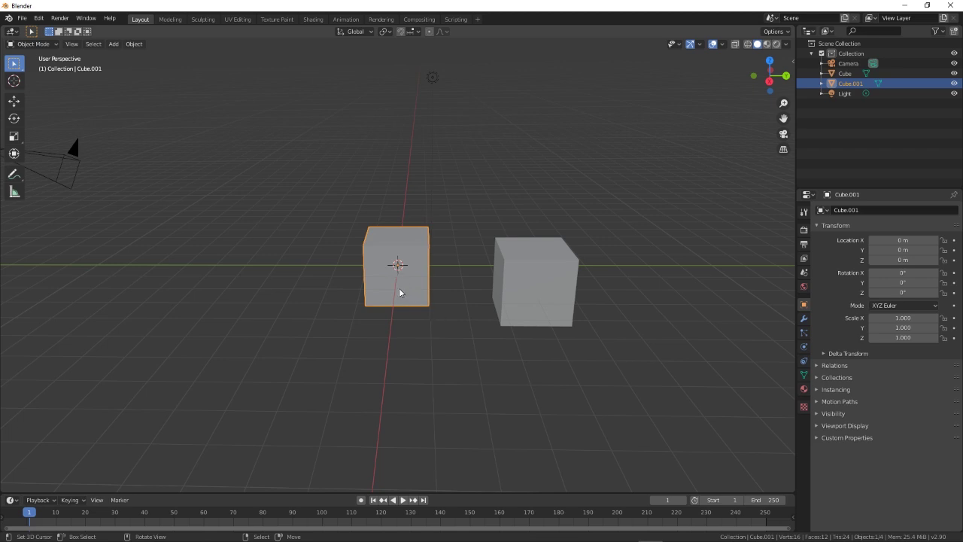
# Step: Subdivide the meshes of both the right and left cubes
pyautogui.click(524, 286)
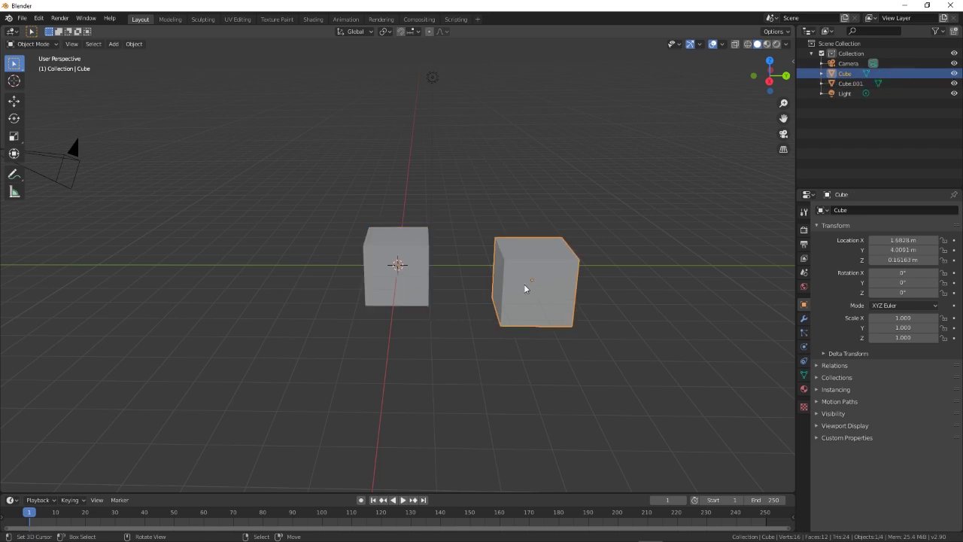
pyautogui.press('Tab')
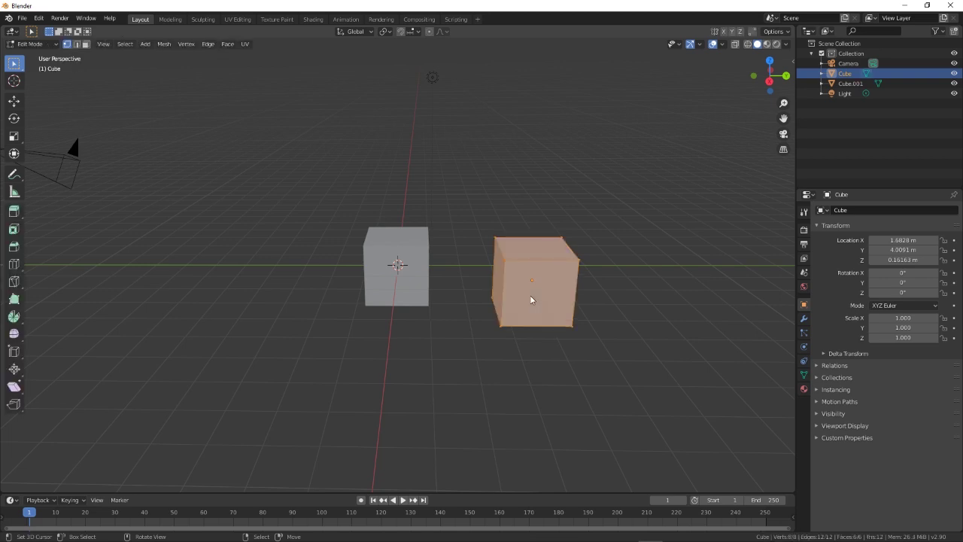
pyautogui.rightClick(531, 299)
pyautogui.click(530, 297)
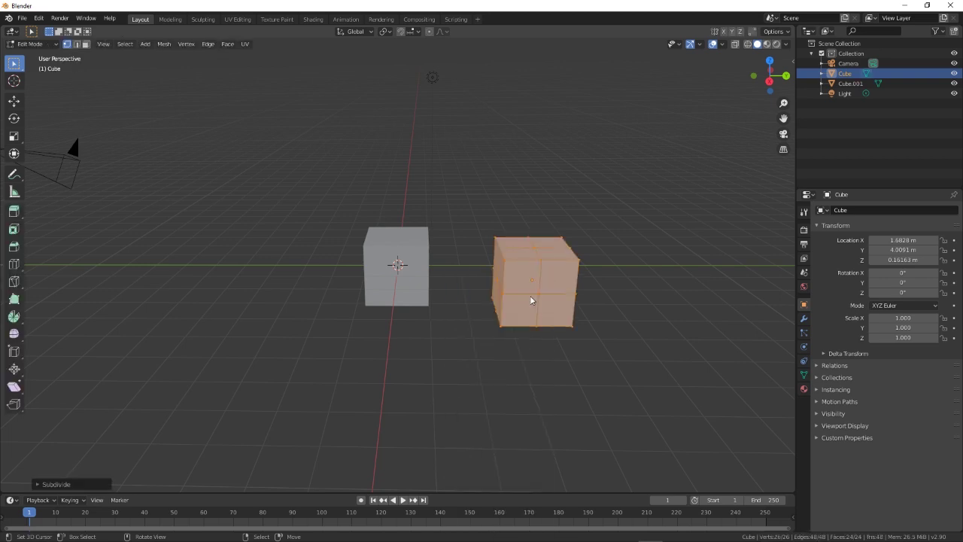
pyautogui.press('Tab')
pyautogui.click(416, 288)
pyautogui.press('Tab')
pyautogui.rightClick(415, 288)
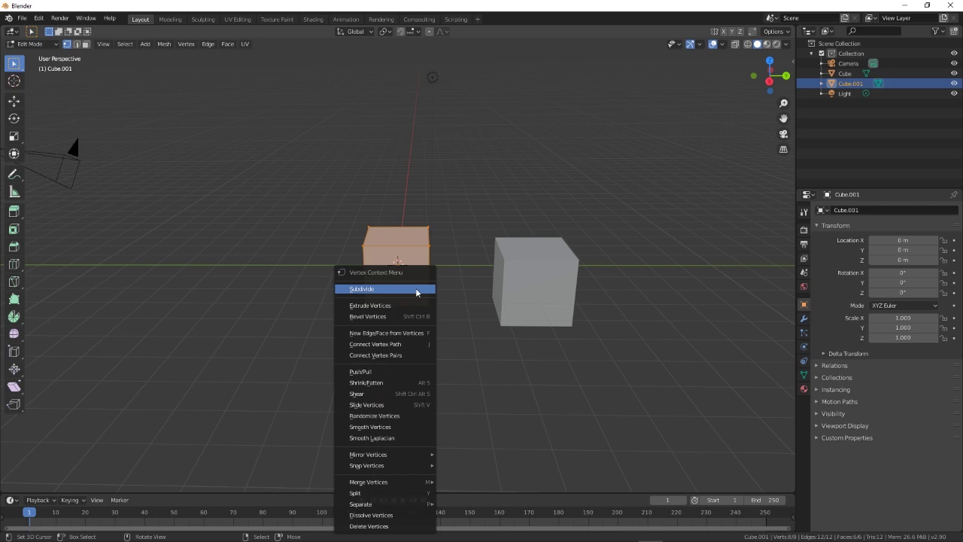
pyautogui.click(416, 288)
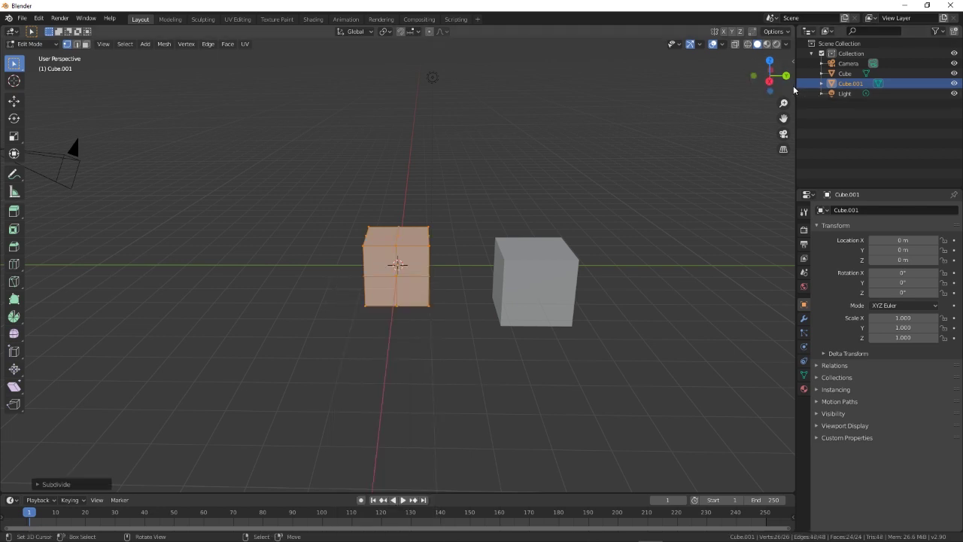
# Step: Enable Screencast Keys in the sidebar, clear the selection and return to Object Mode
pyautogui.press('n')
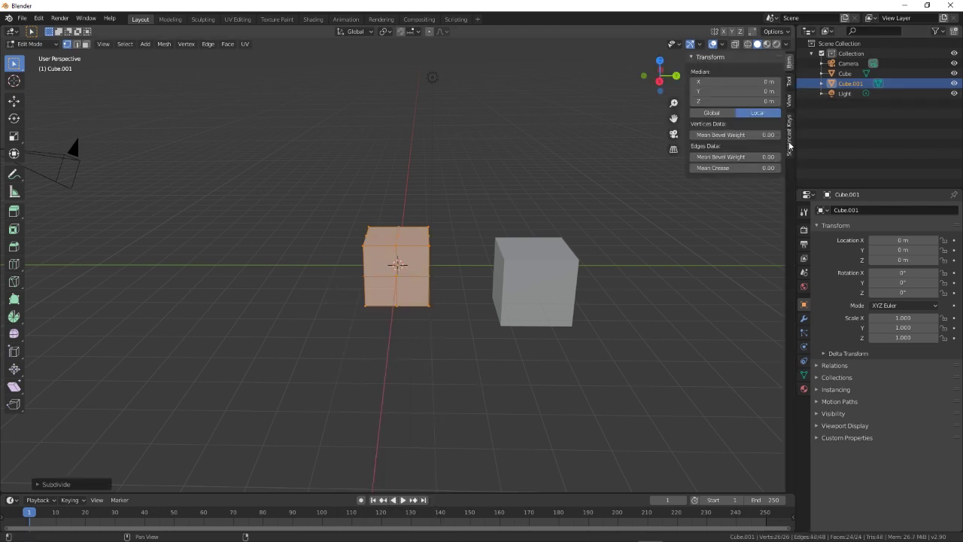
pyautogui.click(792, 143)
pyautogui.click(699, 58)
pyautogui.rightClick(707, 324)
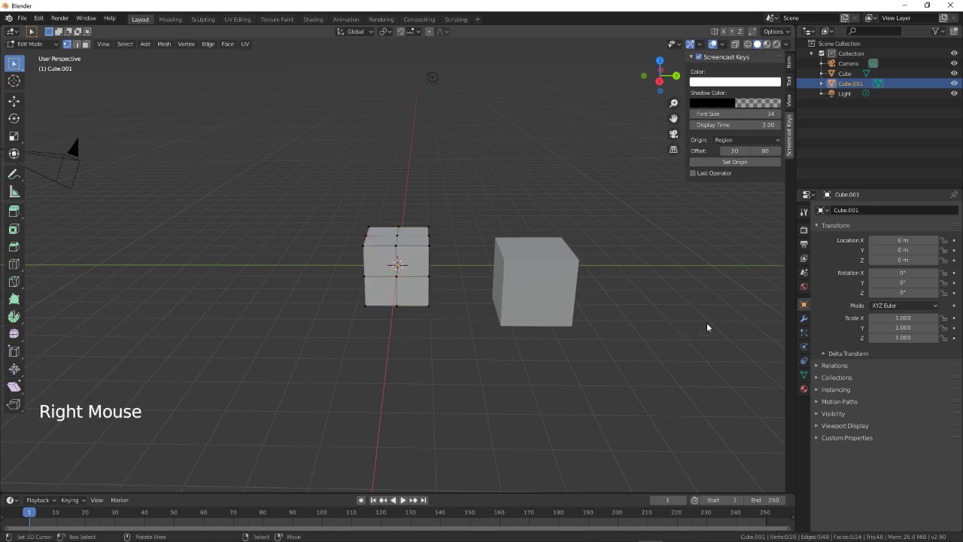
pyautogui.press('Tab')
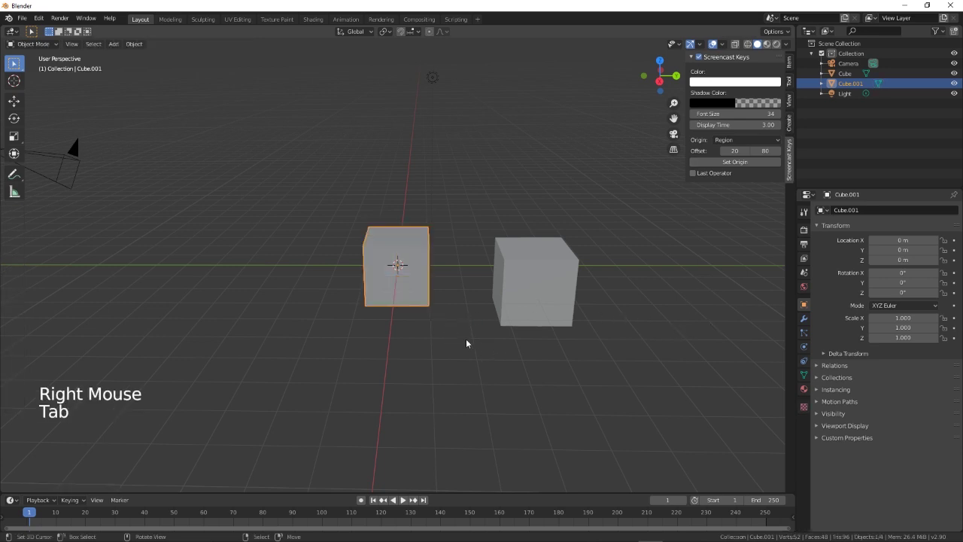
pyautogui.rightClick(413, 259)
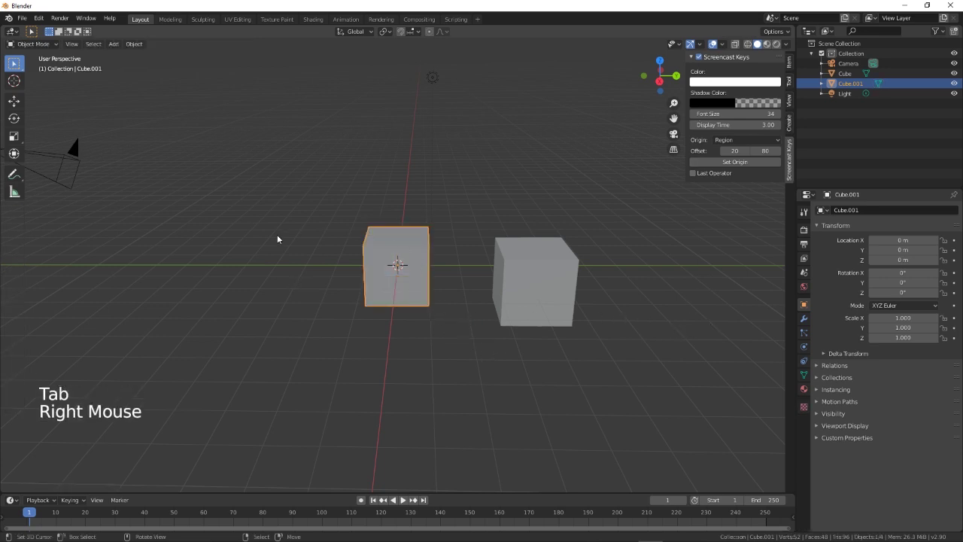
# Step: In face select mode, extrude the left cube's top-right face up into a tall column
pyautogui.press('Tab')
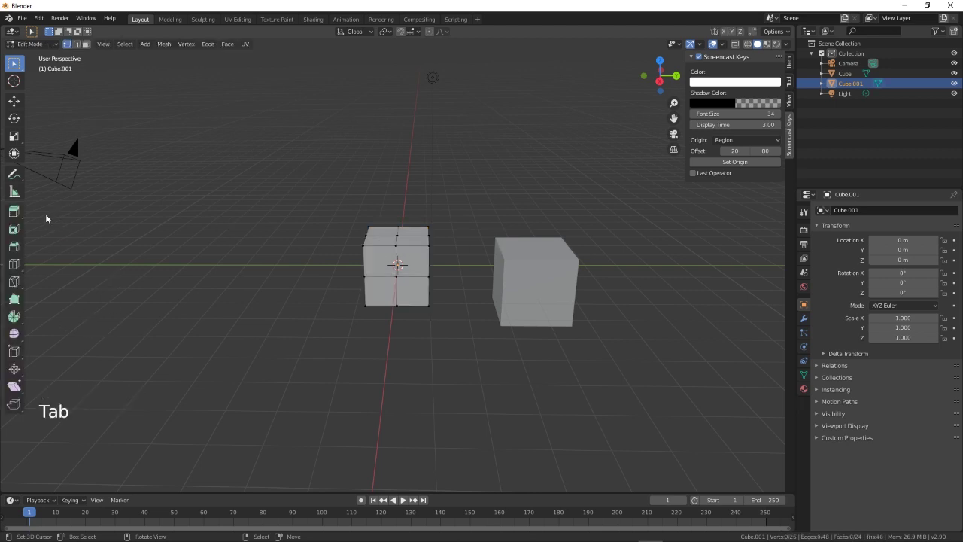
pyautogui.press('3')
pyautogui.rightClick(419, 244)
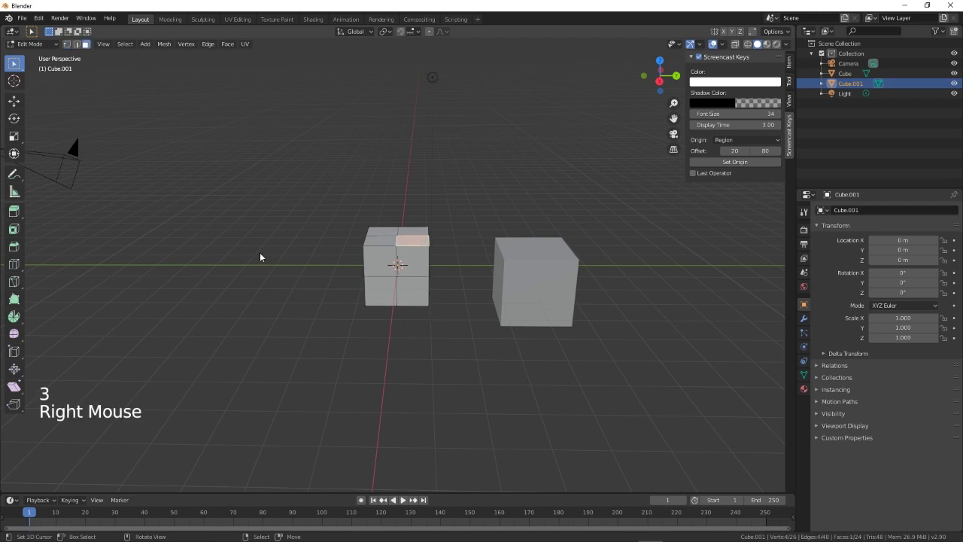
pyautogui.click(14, 213)
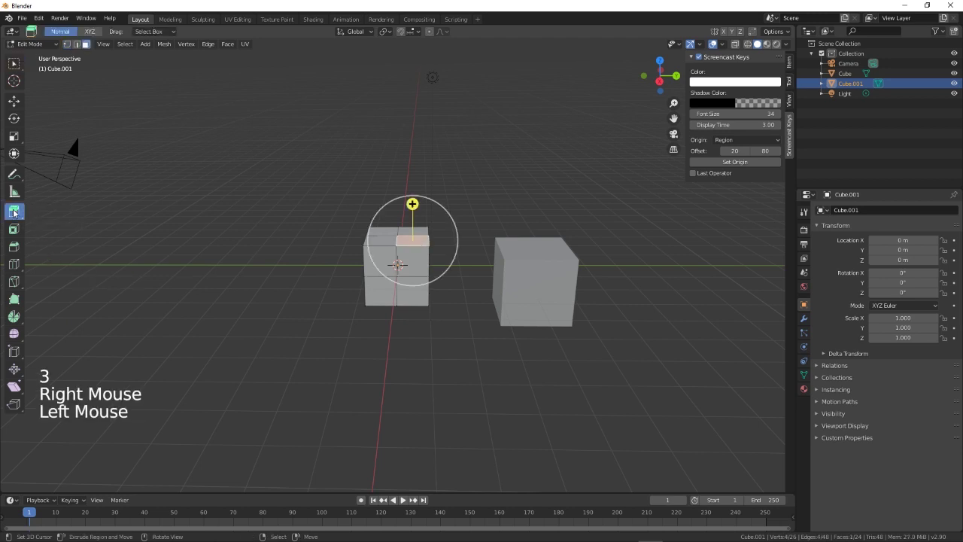
pyautogui.moveTo(414, 205); pyautogui.dragTo(416, 167)
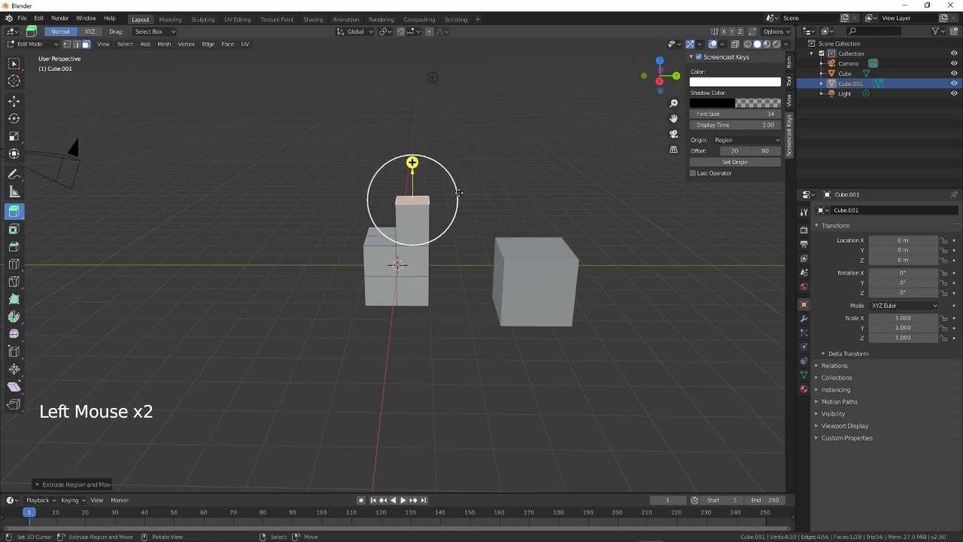
pyautogui.moveTo(402, 365)
pyautogui.mouseDown(button='middle')
pyautogui.moveTo(436, 388)
pyautogui.moveTo(431, 367)
pyautogui.moveTo(407, 395)
pyautogui.mouseUp(button='middle')
pyautogui.scroll(1, 431, 367)
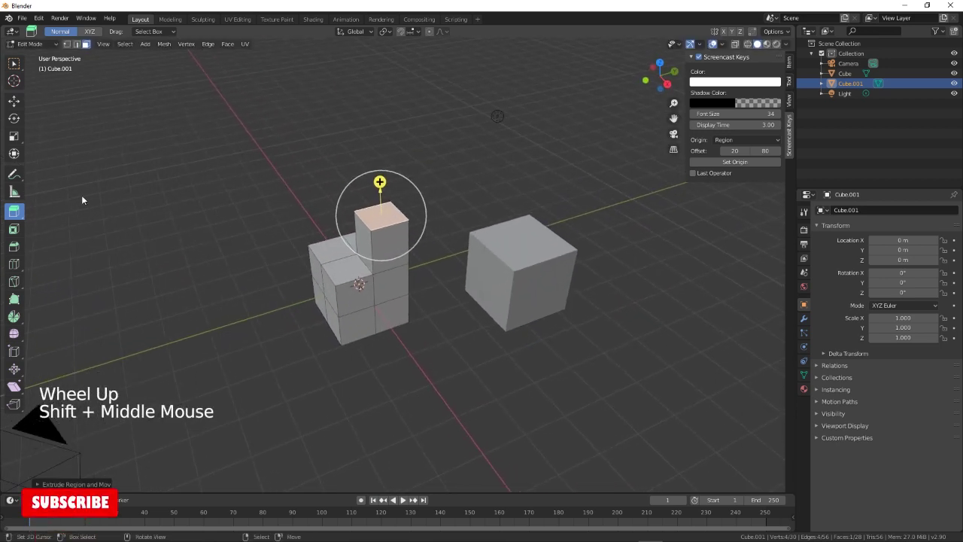
# Step: Extrude the other top face into a shorter block and the column's front face into an arm
pyautogui.rightClick(348, 270)
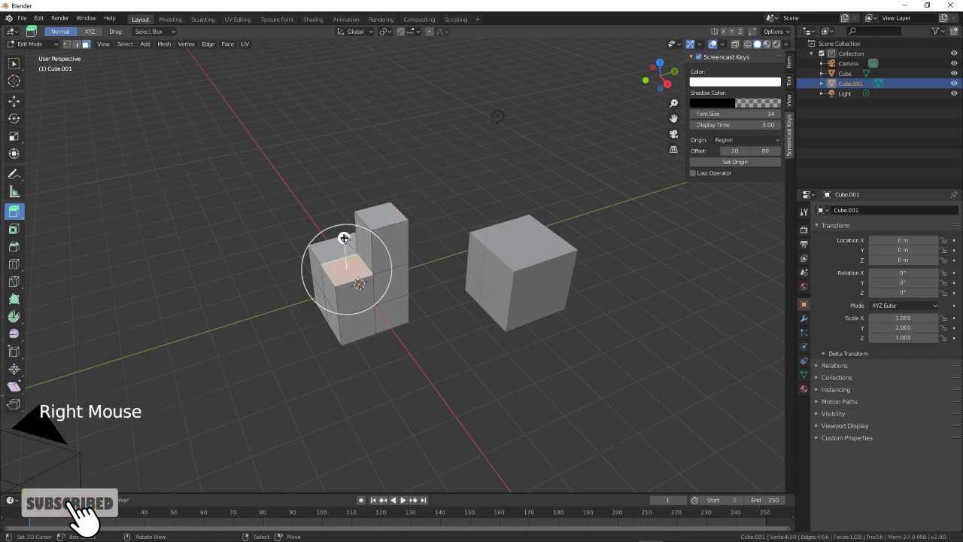
pyautogui.moveTo(343, 237); pyautogui.dragTo(341, 215)
pyautogui.moveTo(430, 377)
pyautogui.mouseDown(button='middle')
pyautogui.moveTo(460, 339)
pyautogui.moveTo(504, 341)
pyautogui.moveTo(459, 350)
pyautogui.mouseUp(button='middle')
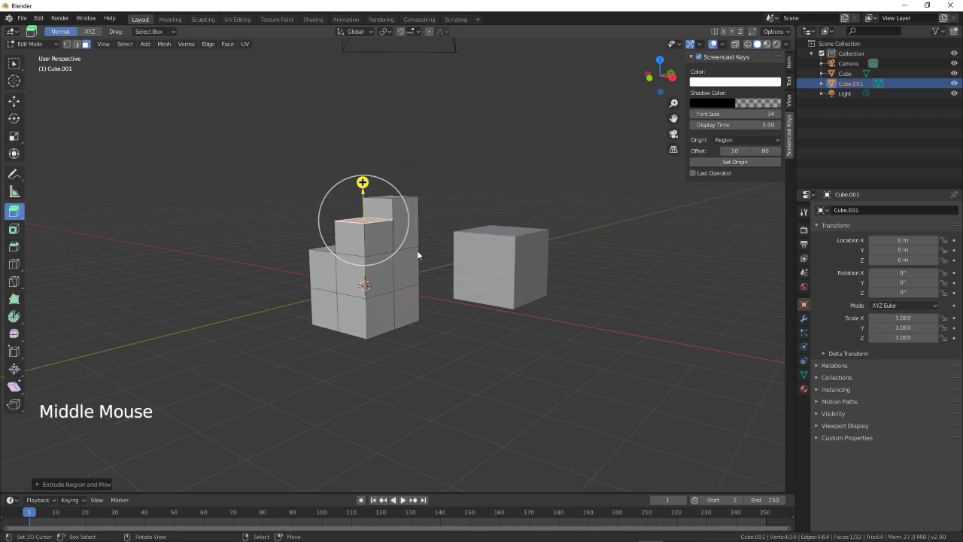
pyautogui.rightClick(352, 227)
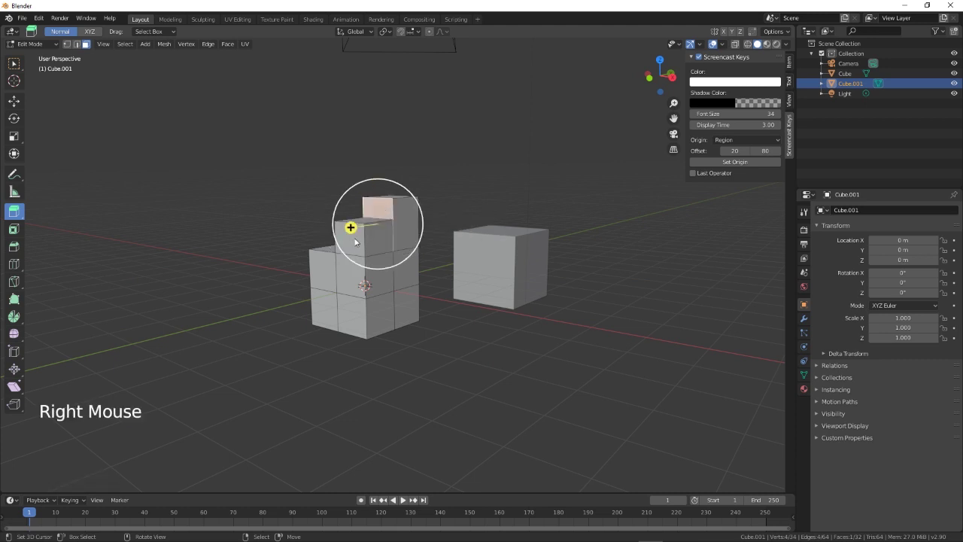
pyautogui.moveTo(354, 238)
pyautogui.mouseDown()
pyautogui.moveTo(294, 213)
pyautogui.moveTo(258, 239)
pyautogui.mouseUp()
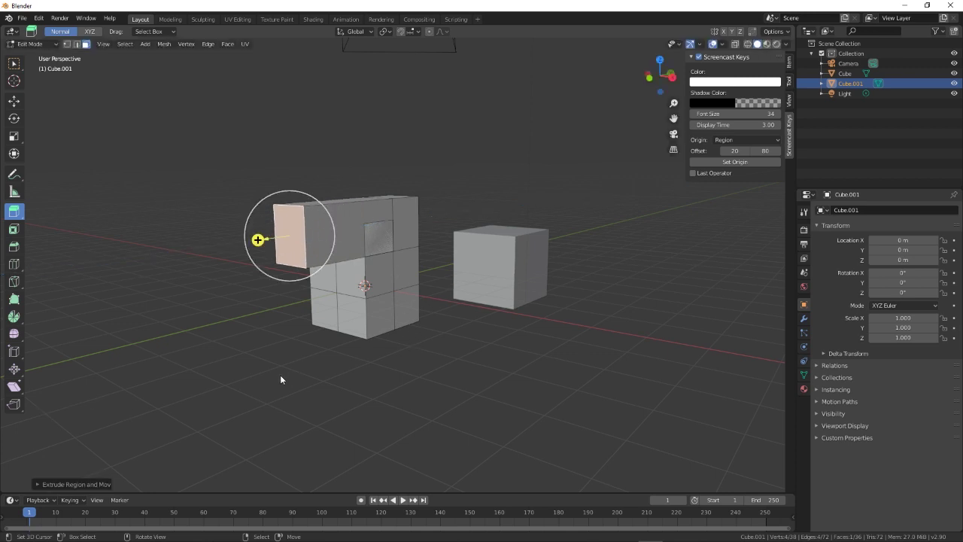
# Step: Push the arm's end face back inward and extrude a new block from its small end face
pyautogui.moveTo(280, 378)
pyautogui.mouseDown(button='middle')
pyautogui.moveTo(531, 371)
pyautogui.moveTo(343, 369)
pyautogui.moveTo(278, 287)
pyautogui.mouseUp(button='middle')
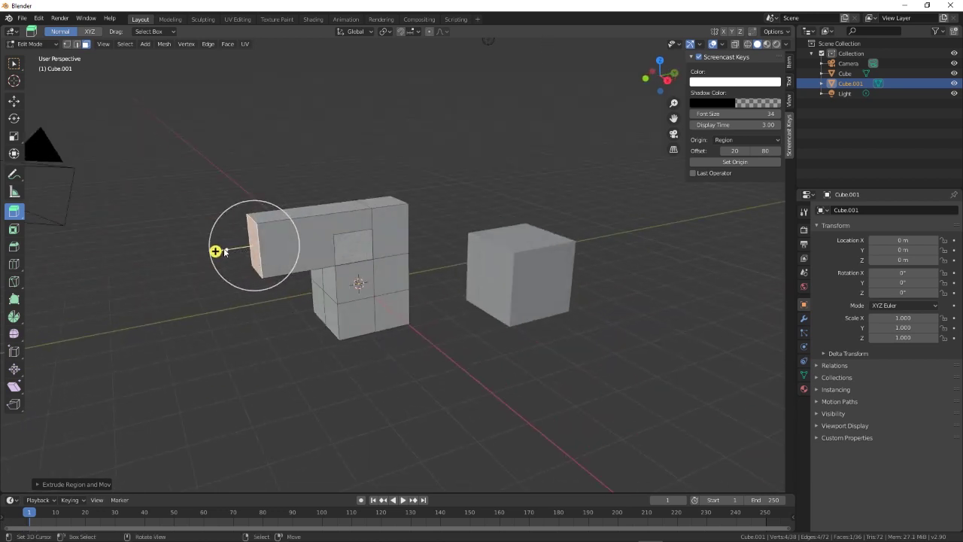
pyautogui.moveTo(224, 251)
pyautogui.mouseDown()
pyautogui.moveTo(310, 236)
pyautogui.moveTo(163, 258)
pyautogui.mouseUp()
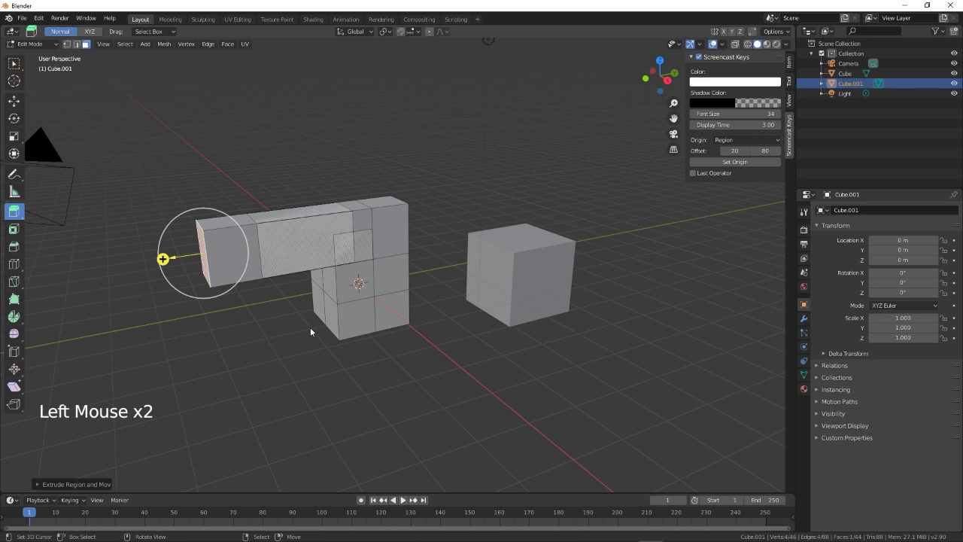
pyautogui.moveTo(310, 332)
pyautogui.mouseDown(button='middle')
pyautogui.moveTo(447, 361)
pyautogui.moveTo(482, 301)
pyautogui.mouseUp(button='middle')
pyautogui.rightClick(454, 263)
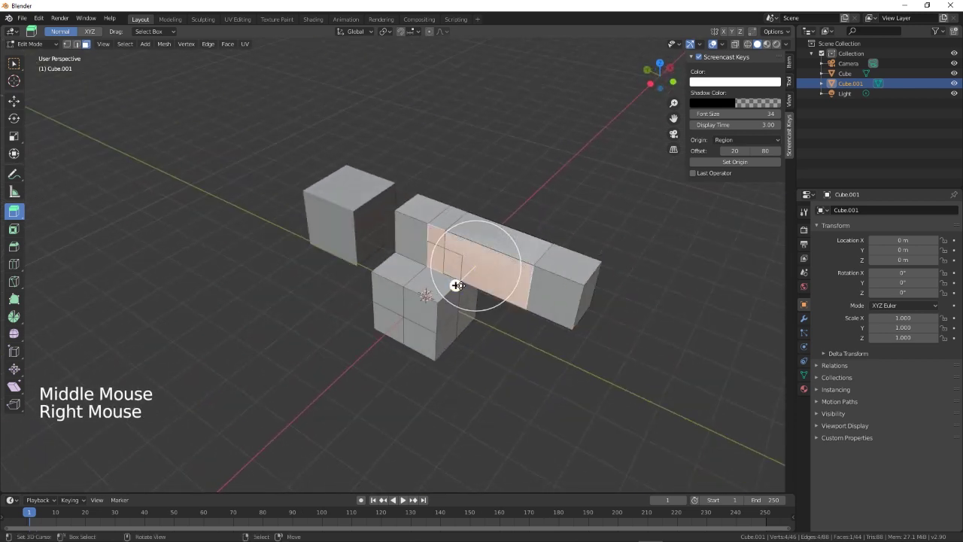
pyautogui.rightClick(452, 262)
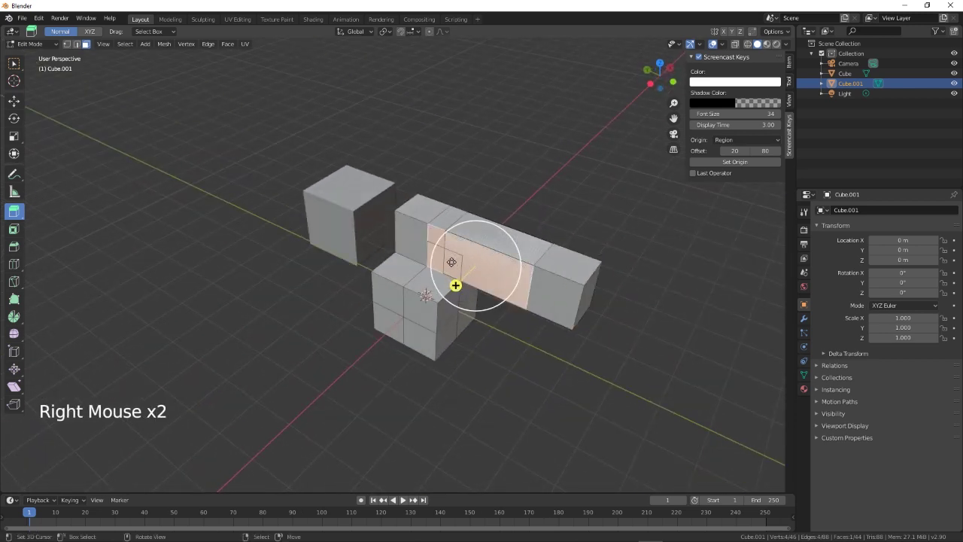
pyautogui.rightClick(442, 238)
pyautogui.rightClick(403, 238)
pyautogui.rightClick(390, 254)
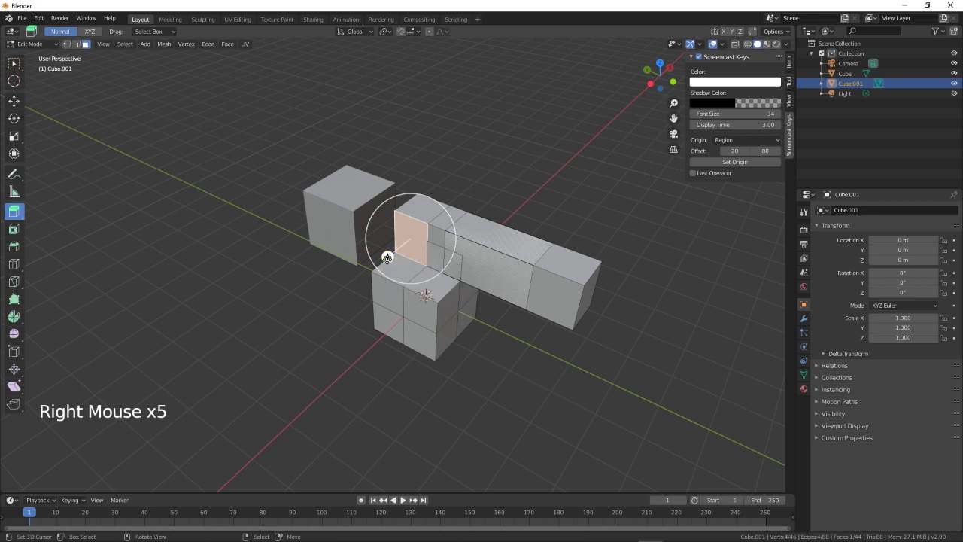
pyautogui.click(384, 258)
# Step: Extrude a block up from the lower top face, push its side face out, and exit Edit Mode
pyautogui.rightClick(440, 286)
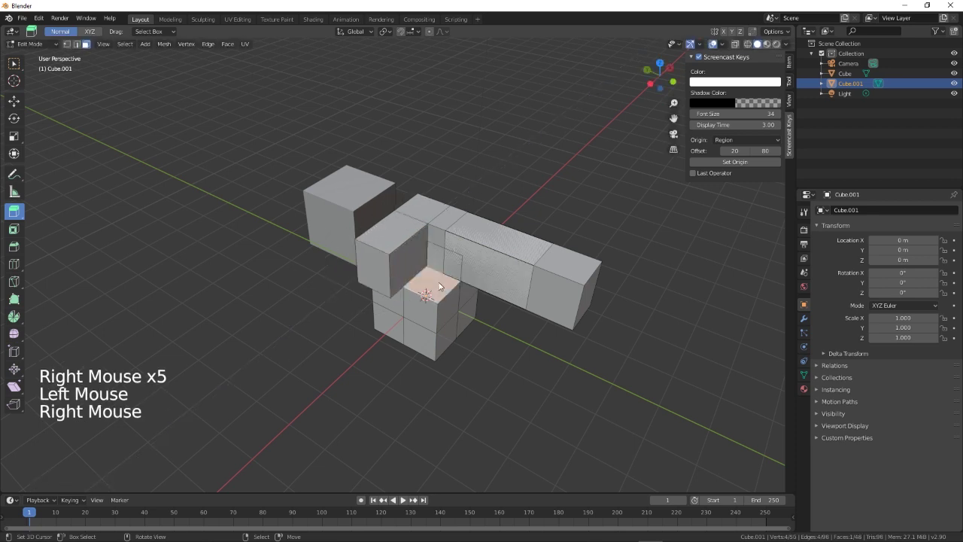
pyautogui.moveTo(430, 254); pyautogui.dragTo(435, 201)
pyautogui.moveTo(396, 353); pyautogui.dragTo(507, 340, button='middle')
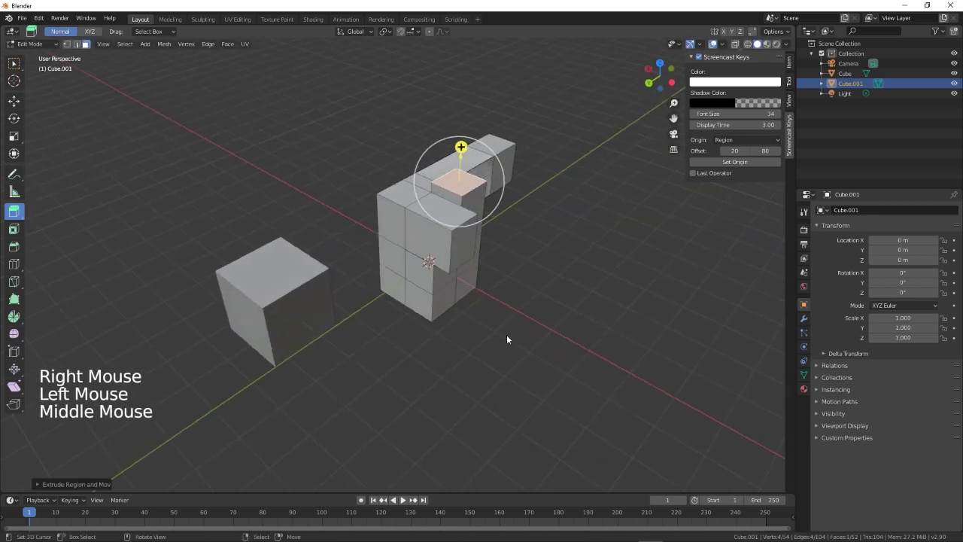
pyautogui.rightClick(449, 209)
pyautogui.moveTo(420, 230)
pyautogui.mouseDown()
pyautogui.moveTo(376, 254)
pyautogui.moveTo(403, 231)
pyautogui.mouseUp()
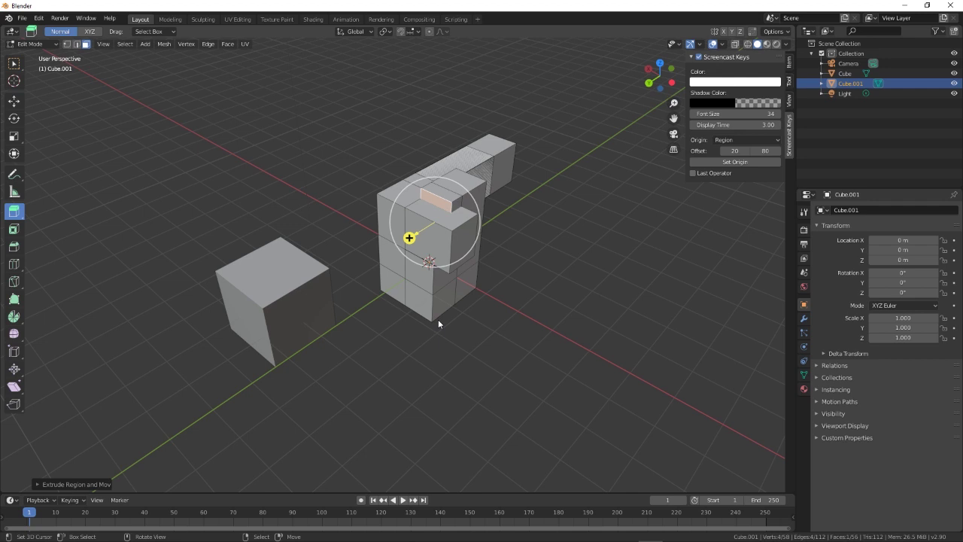
pyautogui.moveTo(474, 312)
pyautogui.mouseDown(button='middle')
pyautogui.moveTo(553, 327)
pyautogui.moveTo(630, 313)
pyautogui.mouseUp(button='middle')
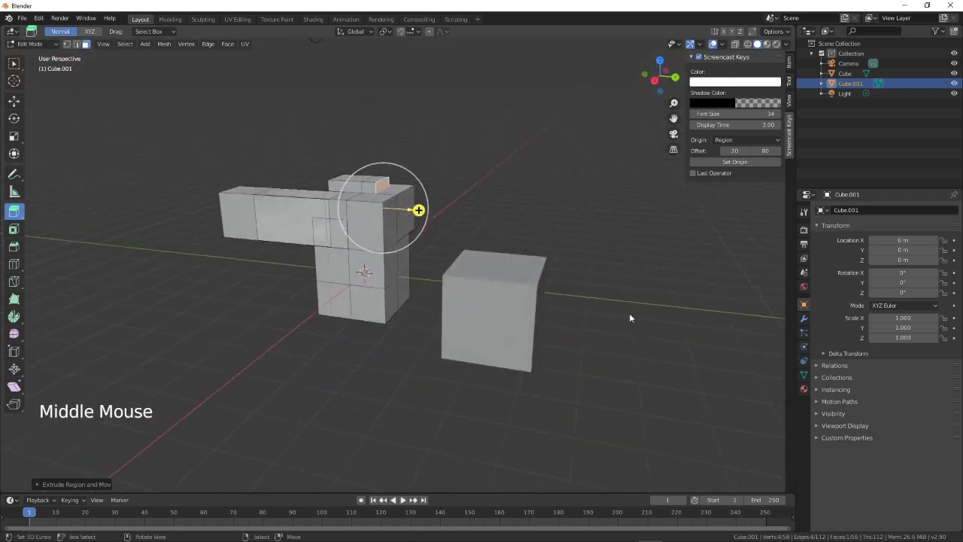
pyautogui.press('Tab')
# Step: Put the plain right cube in Edit Mode with the Extrude Dissolve and Intersect tool active
pyautogui.rightClick(523, 293)
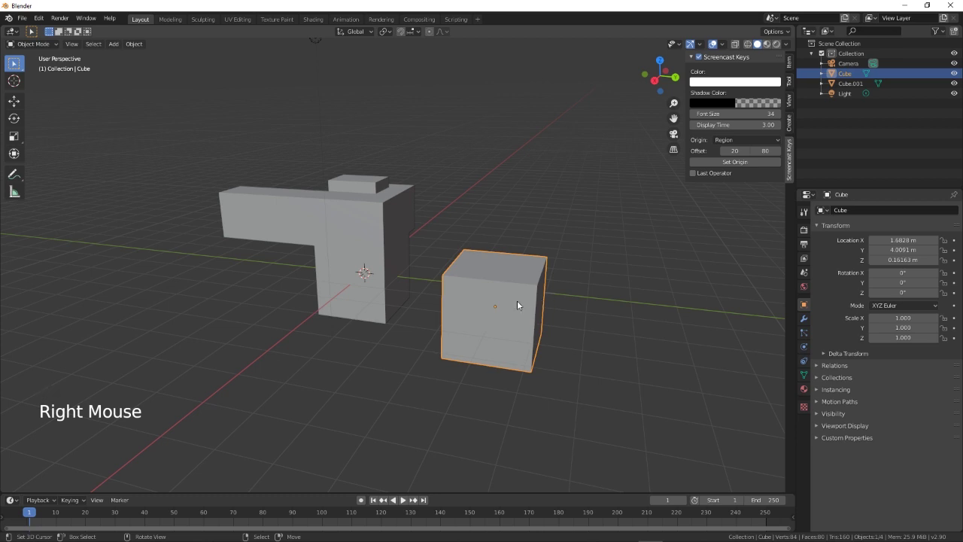
pyautogui.press('Tab')
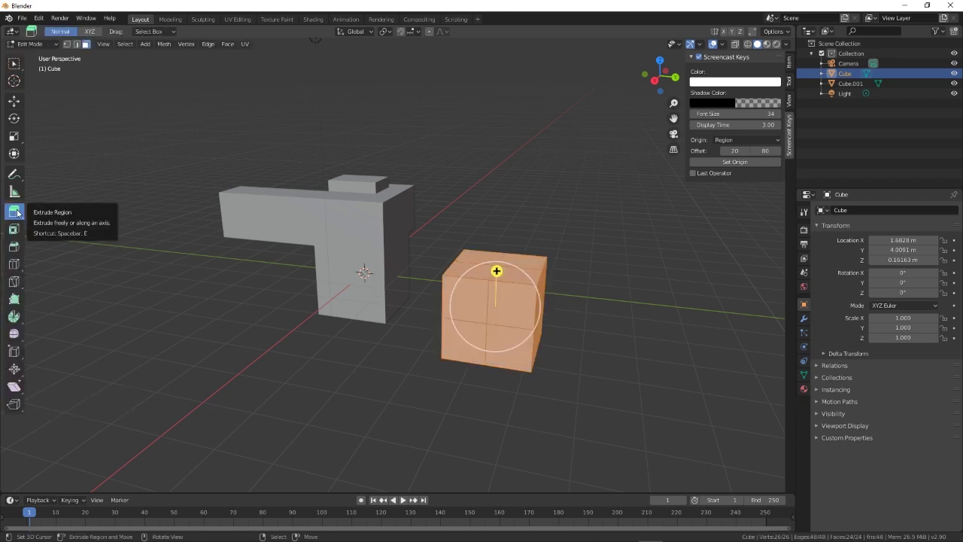
pyautogui.moveTo(17, 213); pyautogui.dragTo(78, 237)
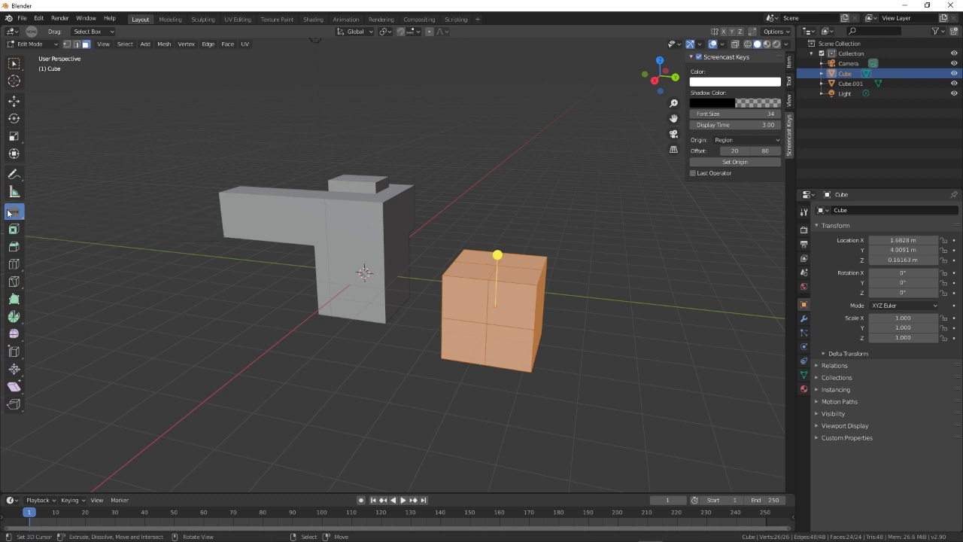
pyautogui.click(9, 214)
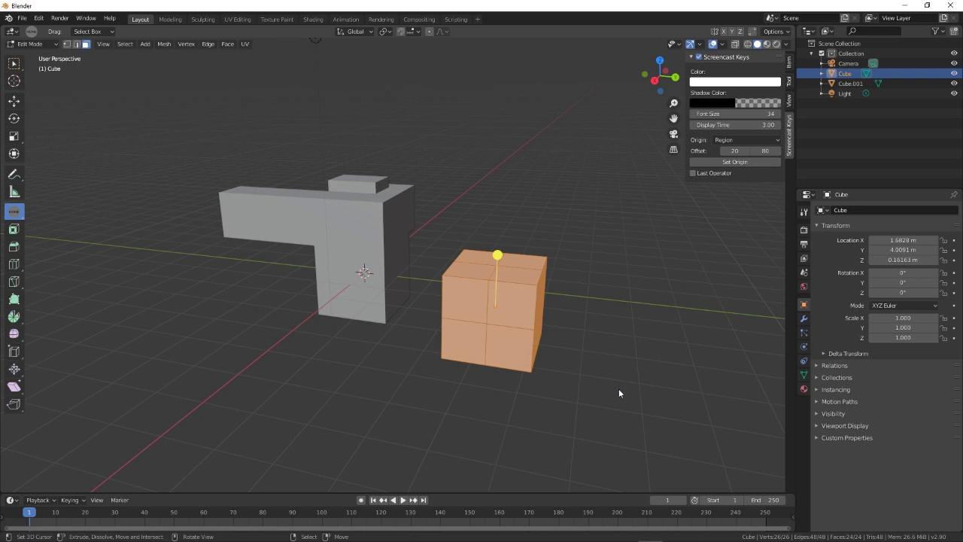
pyautogui.moveTo(619, 388); pyautogui.dragTo(566, 404, button='middle')
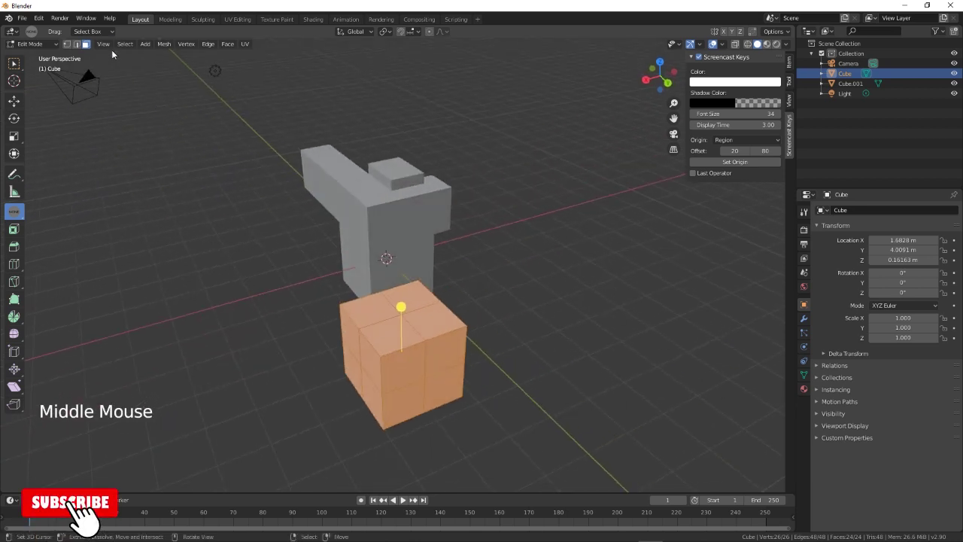
# Step: Extrude the cube's top face, then the lower block's top face, upward into raised blocks
pyautogui.rightClick(421, 296)
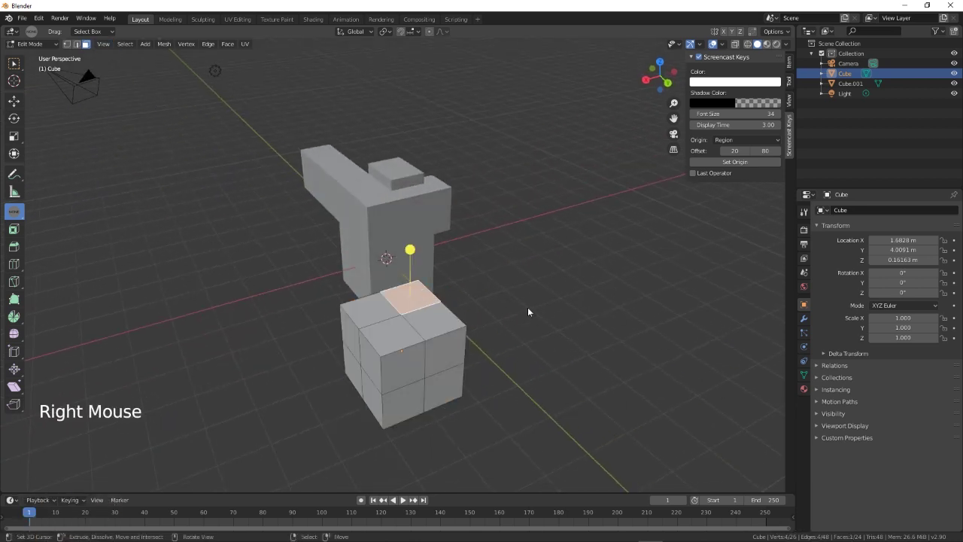
pyautogui.moveTo(411, 251); pyautogui.dragTo(514, 262)
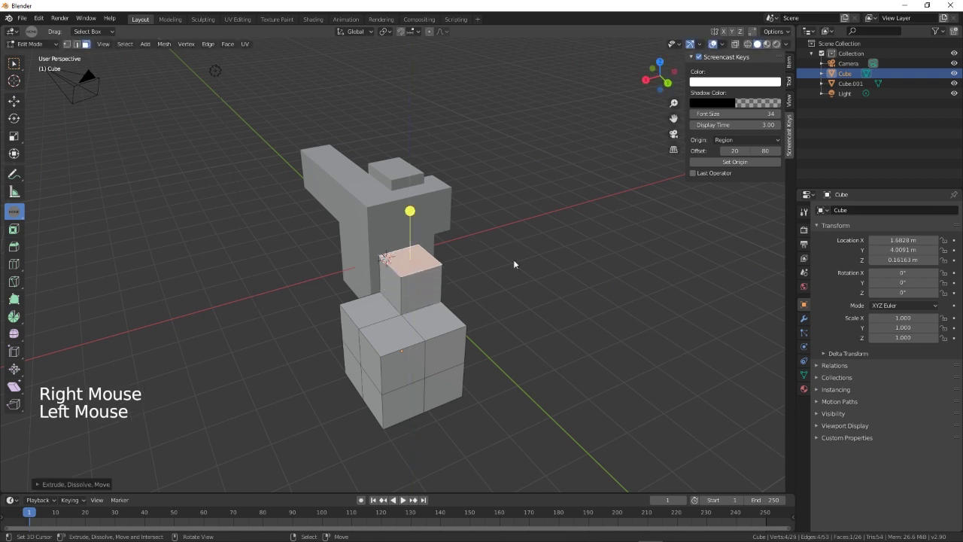
pyautogui.moveTo(515, 263)
pyautogui.mouseDown(button='middle')
pyautogui.moveTo(499, 342)
pyautogui.moveTo(408, 279)
pyautogui.mouseUp(button='middle')
pyautogui.rightClick(409, 279)
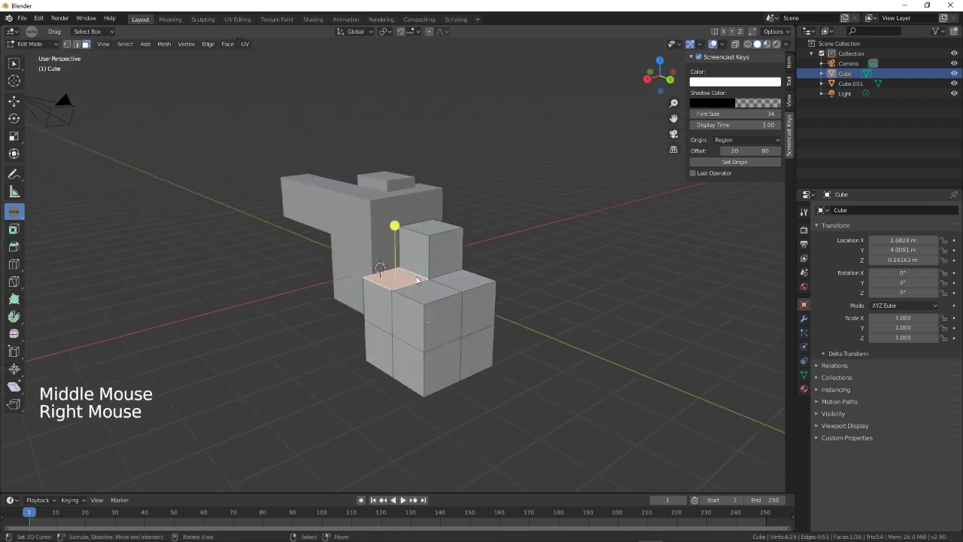
pyautogui.moveTo(396, 226); pyautogui.dragTo(394, 205)
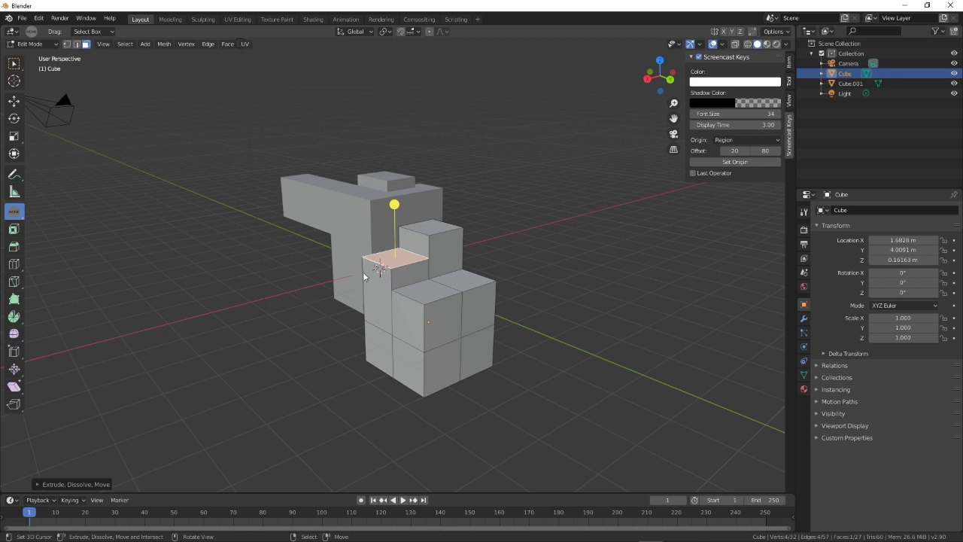
# Step: Extrude the upper block's front face outward into a long sideways arm
pyautogui.rightClick(423, 246)
pyautogui.moveTo(368, 252); pyautogui.dragTo(299, 312)
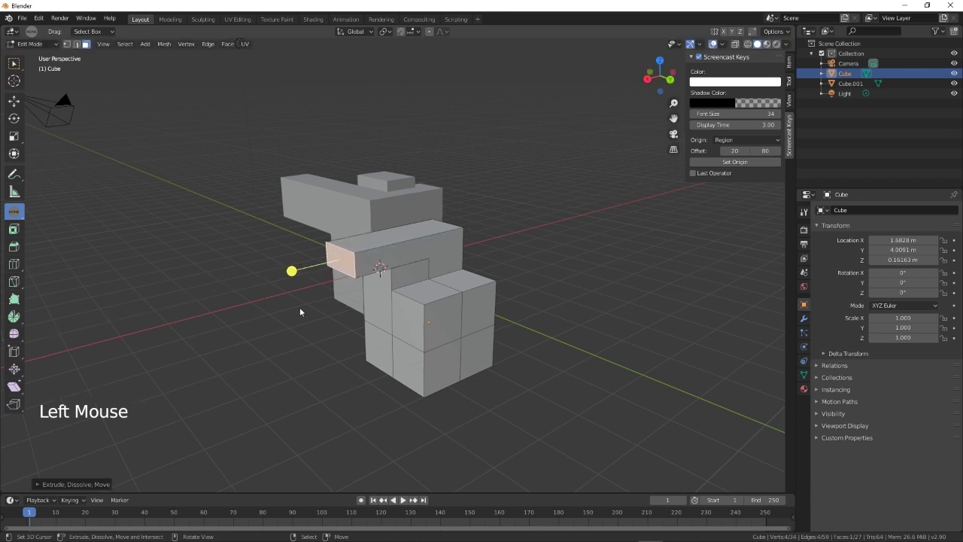
pyautogui.moveTo(324, 399)
pyautogui.mouseDown(button='middle')
pyautogui.moveTo(488, 403)
pyautogui.moveTo(555, 355)
pyautogui.moveTo(441, 361)
pyautogui.mouseUp(button='middle')
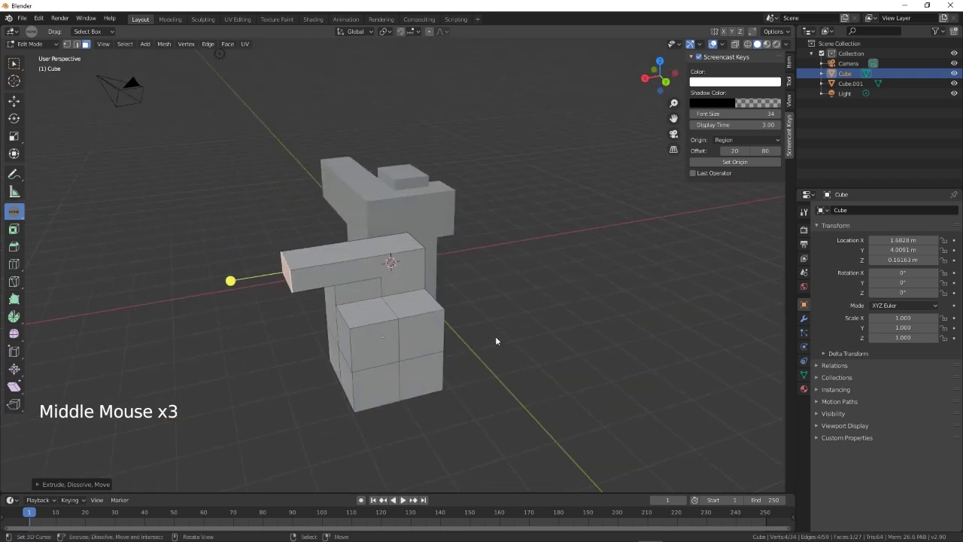
# Step: Extrude the face below the arm outward into a small front block
pyautogui.rightClick(370, 293)
pyautogui.moveTo(391, 382); pyautogui.dragTo(424, 369, button='middle')
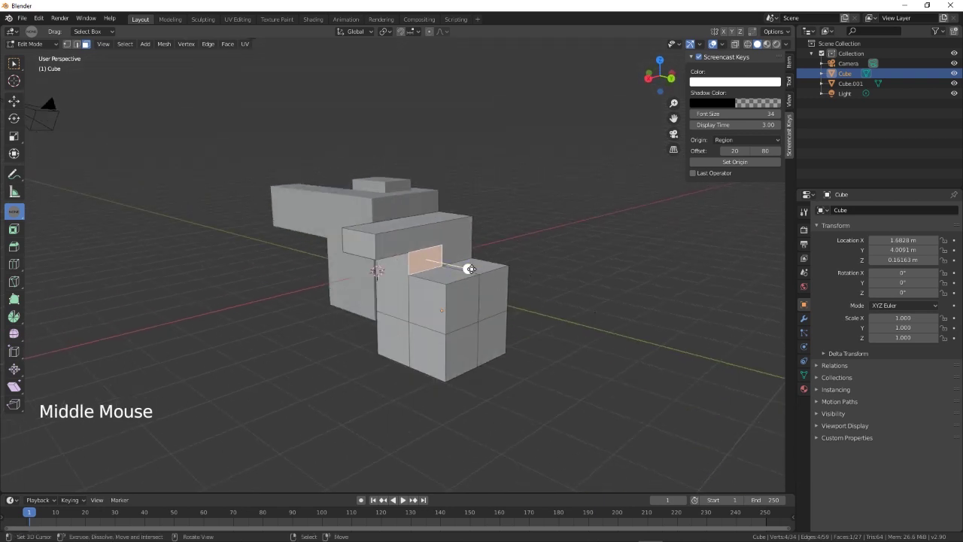
pyautogui.moveTo(468, 268); pyautogui.dragTo(503, 287)
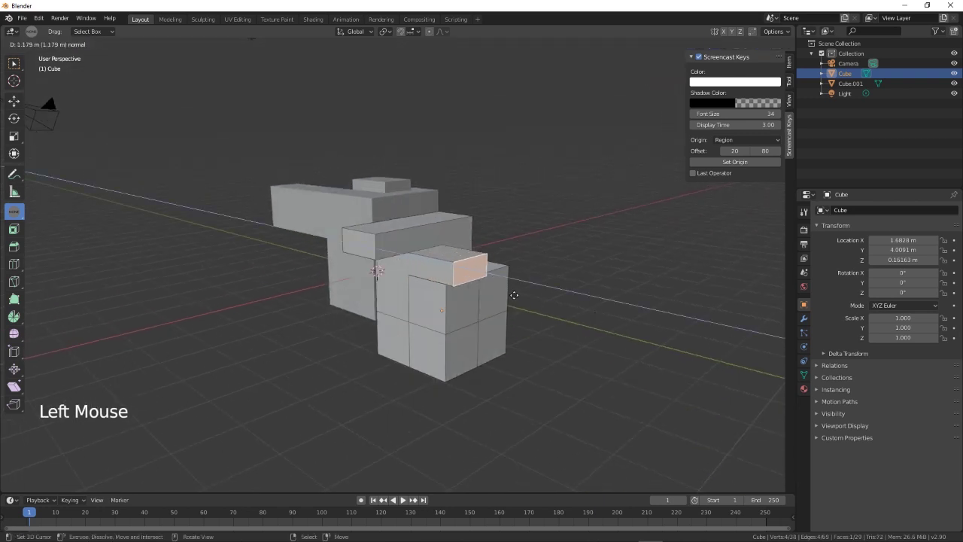
pyautogui.moveTo(502, 287); pyautogui.dragTo(545, 330)
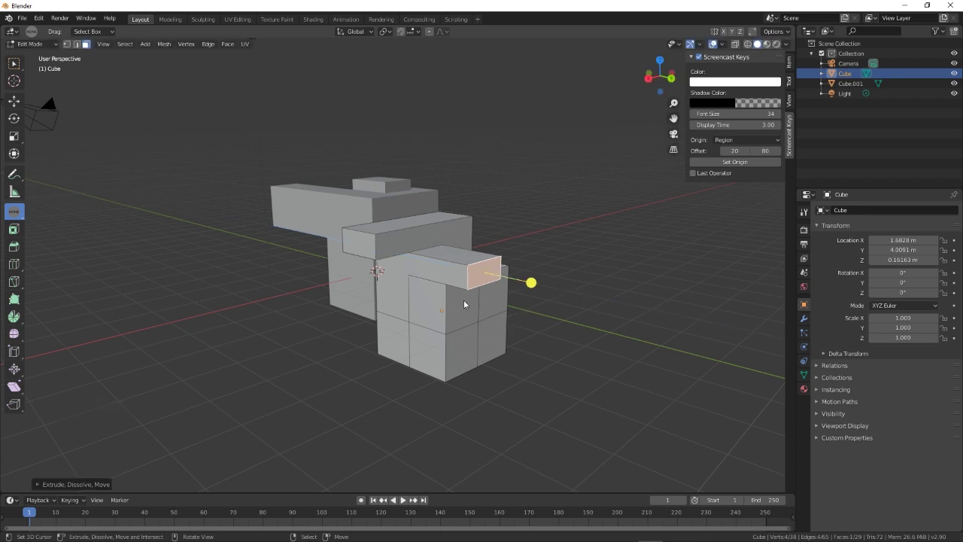
# Step: Extrude the new block's top face upward into an upright column
pyautogui.rightClick(465, 304)
pyautogui.rightClick(496, 288)
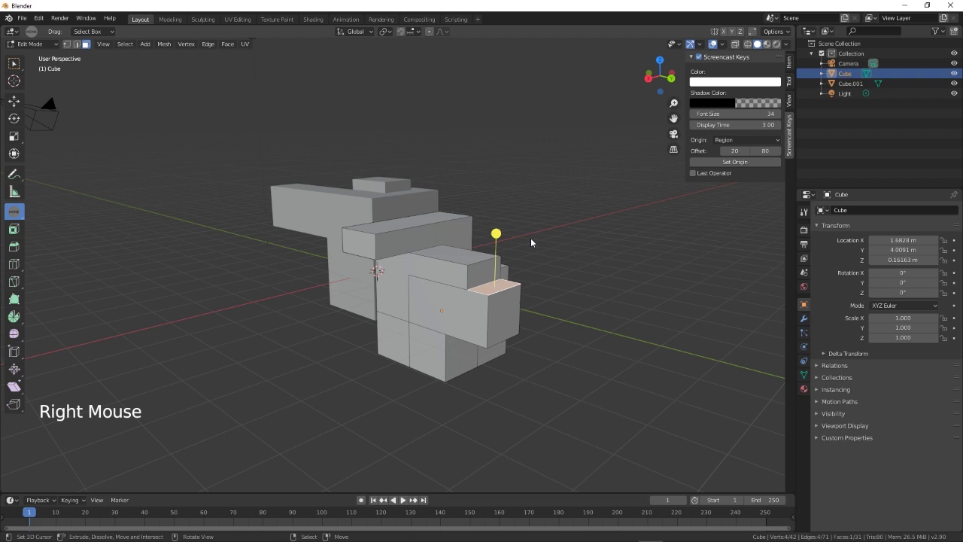
pyautogui.moveTo(496, 234)
pyautogui.mouseDown()
pyautogui.moveTo(493, 189)
pyautogui.moveTo(498, 219)
pyautogui.mouseUp()
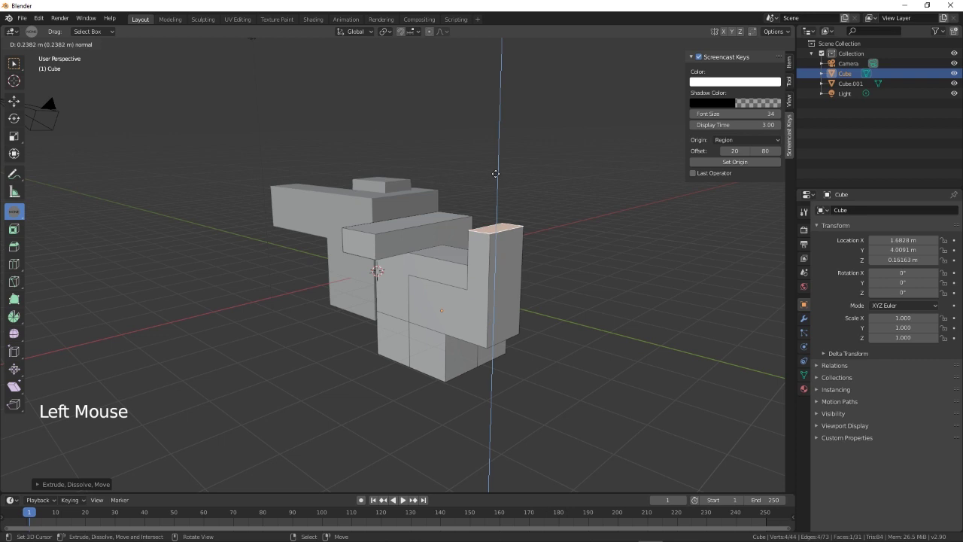
pyautogui.moveTo(497, 218)
pyautogui.mouseDown(button='middle')
pyautogui.moveTo(542, 404)
pyautogui.moveTo(624, 279)
pyautogui.mouseUp(button='middle')
# Step: Push the new extension's top face inward to cut a notch
pyautogui.rightClick(596, 236)
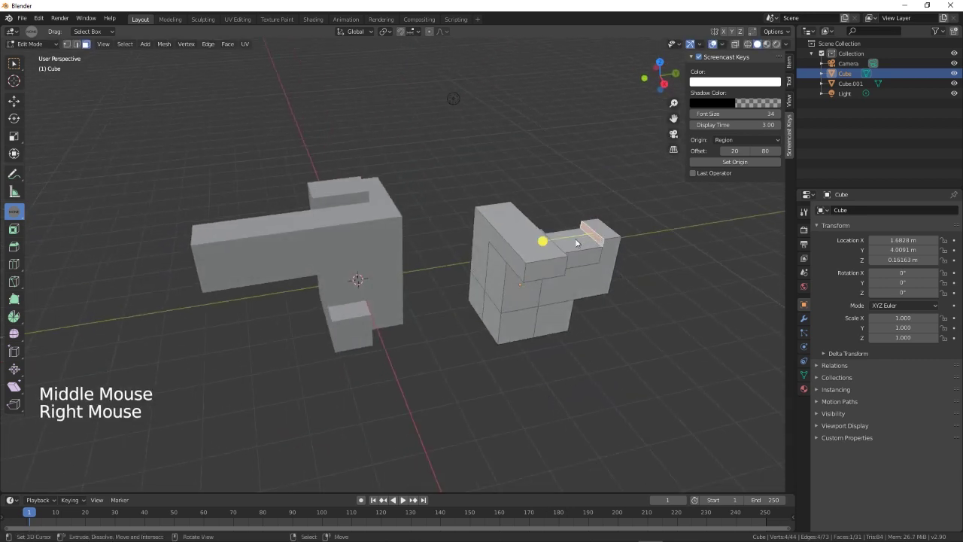
pyautogui.moveTo(542, 241); pyautogui.dragTo(584, 306)
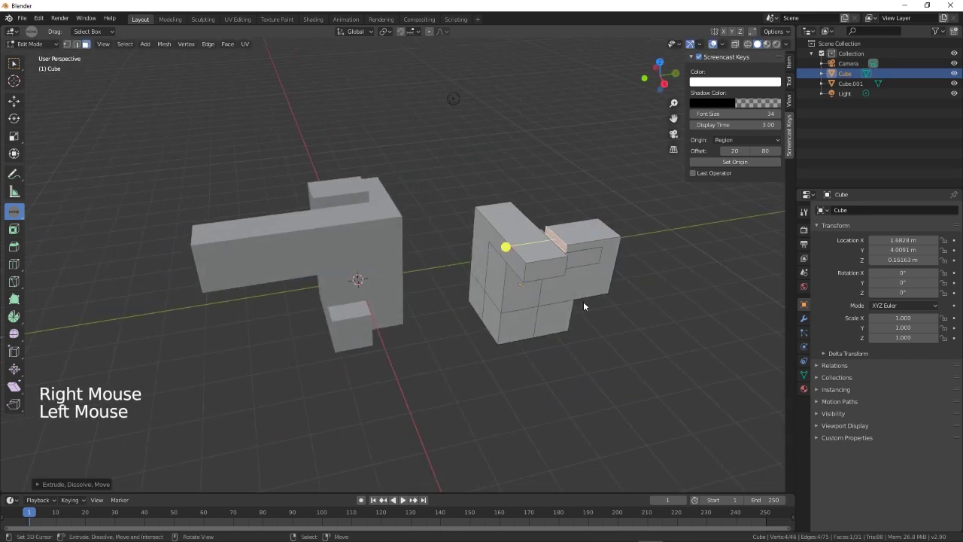
pyautogui.moveTo(611, 325)
pyautogui.mouseDown(button='middle')
pyautogui.moveTo(385, 347)
pyautogui.moveTo(374, 252)
pyautogui.mouseUp(button='middle')
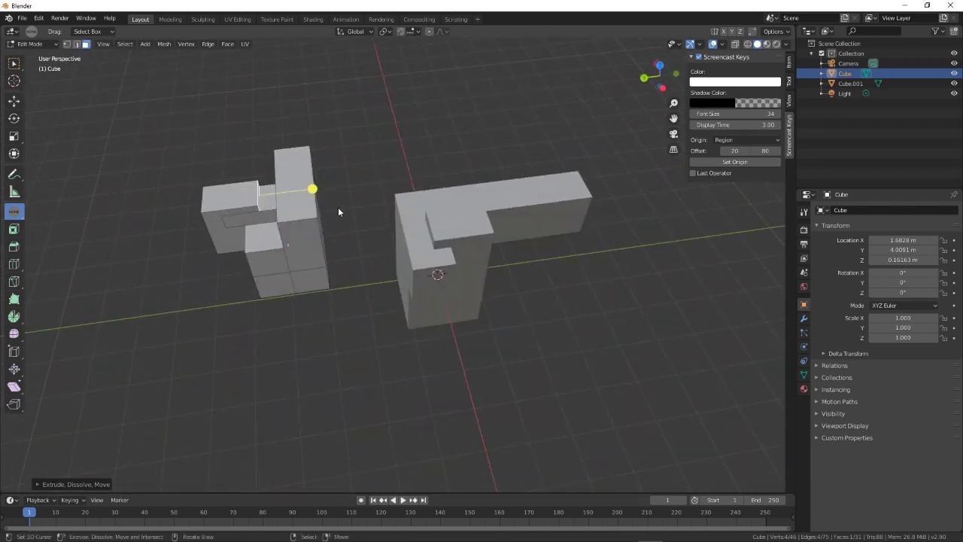
# Step: Extrude the recessed face along its normal and push another side face into the cube
pyautogui.moveTo(293, 318)
pyautogui.mouseDown(button='middle')
pyautogui.moveTo(347, 305)
pyautogui.moveTo(273, 284)
pyautogui.mouseUp(button='middle')
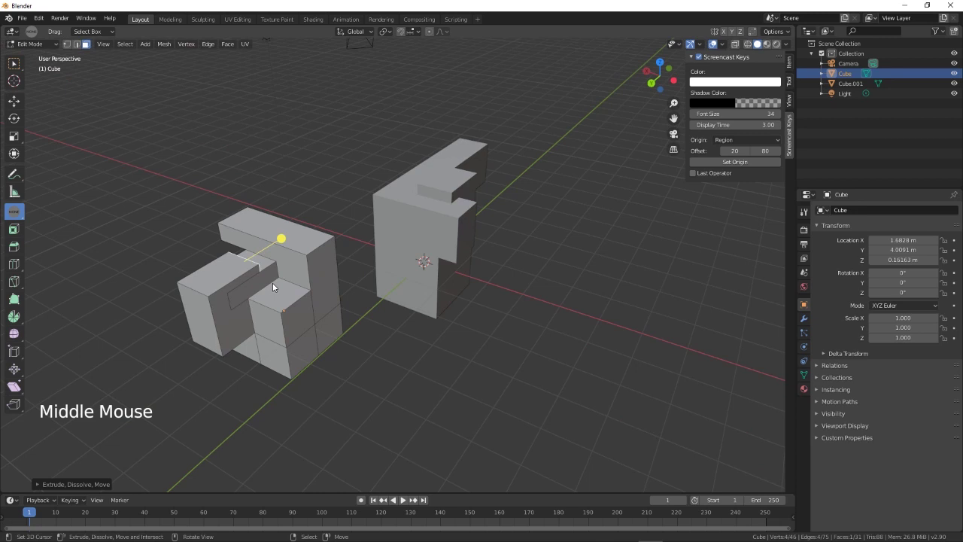
pyautogui.rightClick(253, 282)
pyautogui.moveTo(292, 299)
pyautogui.mouseDown()
pyautogui.moveTo(318, 308)
pyautogui.moveTo(292, 314)
pyautogui.moveTo(381, 384)
pyautogui.mouseUp()
pyautogui.rightClick(231, 322)
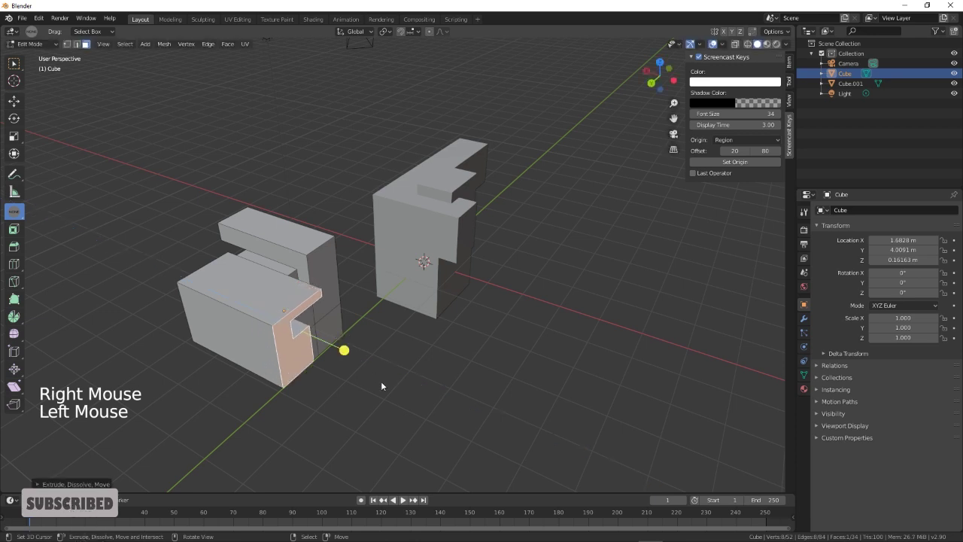
pyautogui.moveTo(381, 384)
pyautogui.mouseDown(button='middle')
pyautogui.moveTo(353, 385)
pyautogui.moveTo(304, 285)
pyautogui.mouseUp(button='middle')
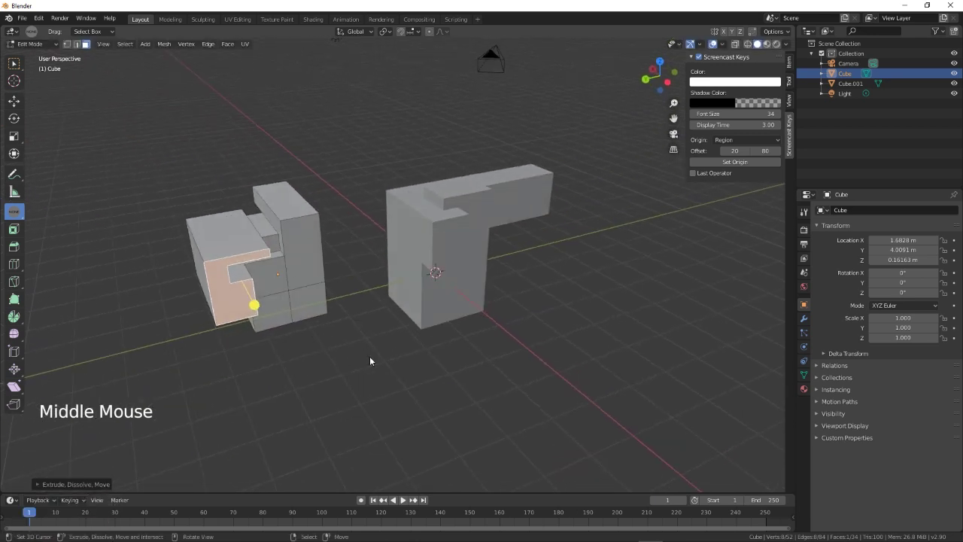
pyautogui.moveTo(369, 356)
pyautogui.mouseDown(button='middle')
pyautogui.moveTo(328, 330)
pyautogui.moveTo(281, 329)
pyautogui.moveTo(355, 348)
pyautogui.moveTo(527, 332)
pyautogui.mouseUp(button='middle')
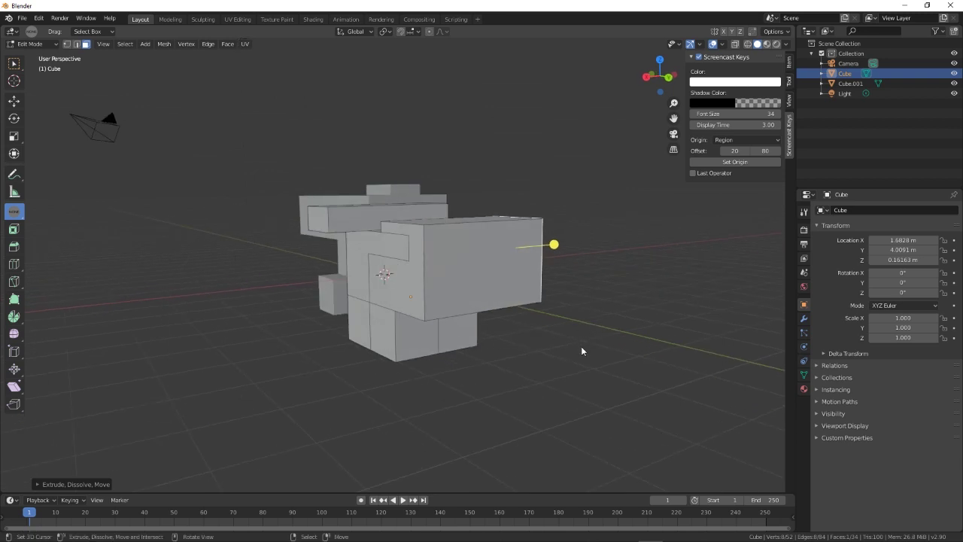
# Step: Inspect the cutouts, then pull the selected L-shaped front face much further outward
pyautogui.moveTo(563, 341)
pyautogui.mouseDown(button='middle')
pyautogui.moveTo(387, 361)
pyautogui.moveTo(318, 357)
pyautogui.moveTo(407, 371)
pyautogui.mouseUp(button='middle')
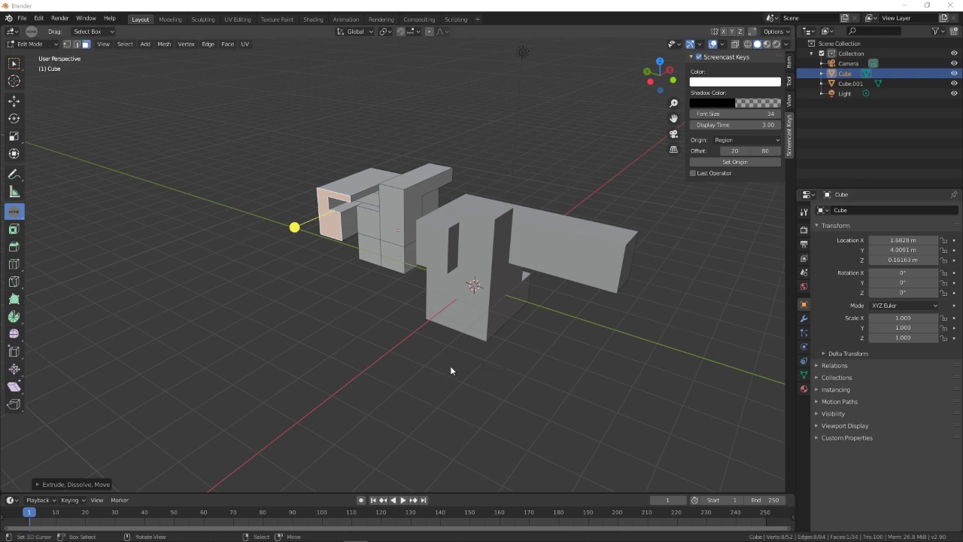
pyautogui.moveTo(354, 378); pyautogui.dragTo(565, 348, button='middle')
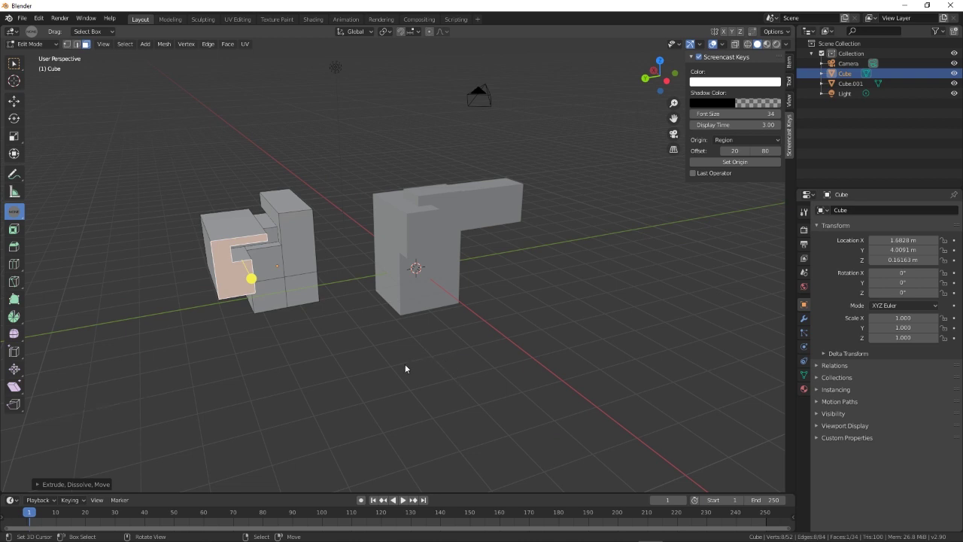
pyautogui.moveTo(455, 360)
pyautogui.mouseDown(button='middle')
pyautogui.moveTo(329, 381)
pyautogui.moveTo(491, 352)
pyautogui.mouseUp(button='middle')
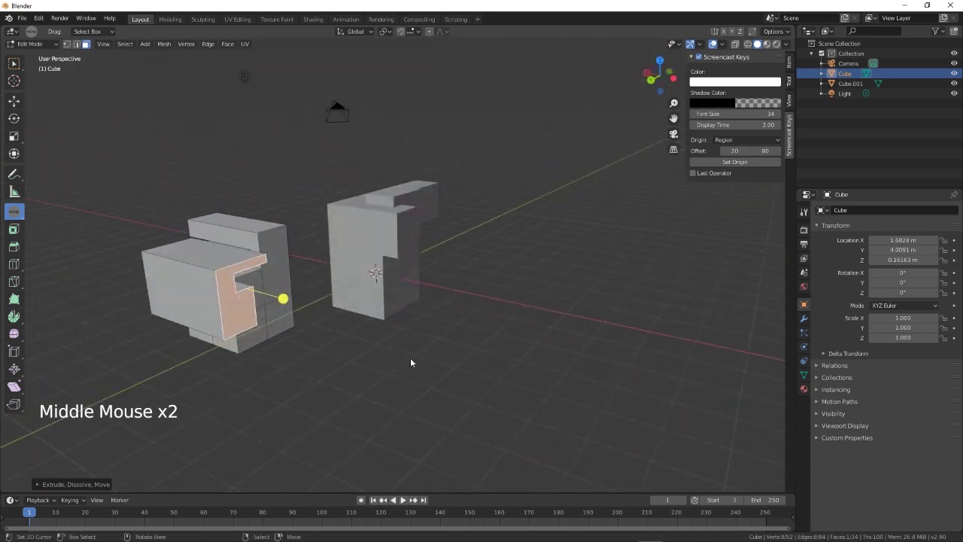
pyautogui.moveTo(284, 299); pyautogui.dragTo(333, 371)
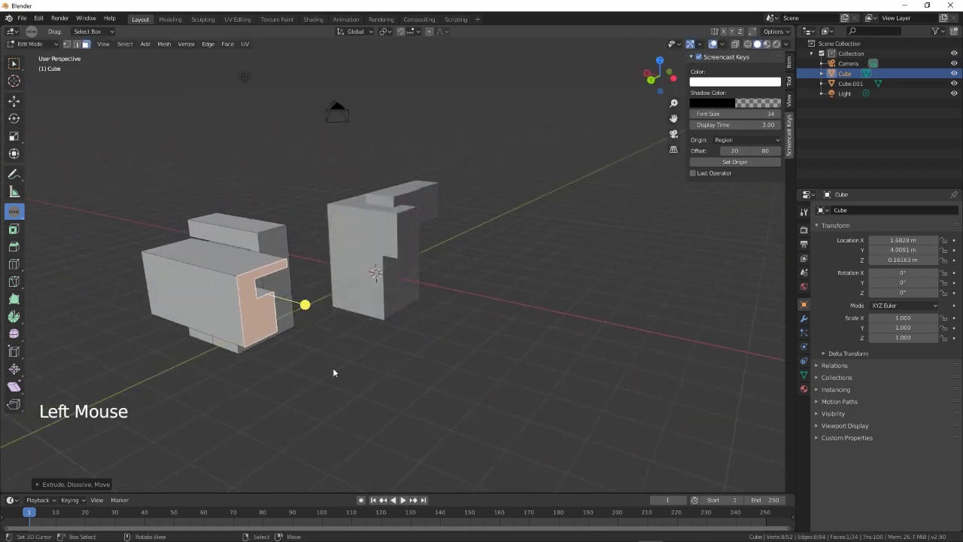
pyautogui.moveTo(390, 374)
pyautogui.mouseDown(button='middle')
pyautogui.moveTo(369, 375)
pyautogui.moveTo(439, 376)
pyautogui.moveTo(319, 323)
pyautogui.mouseUp(button='middle')
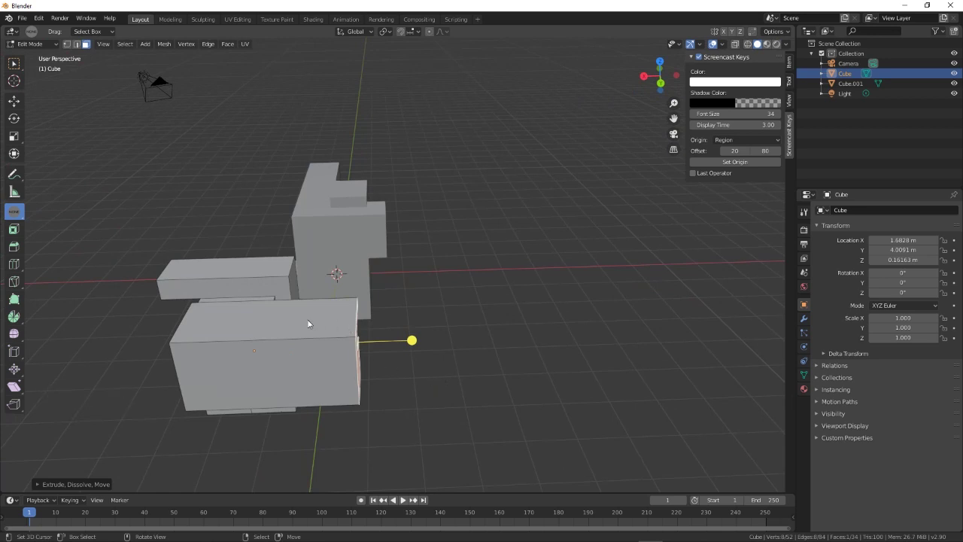
# Step: Add a Ctrl+R loop cut across the long protruding front block
pyautogui.press('Tab')
pyautogui.press('Tab')
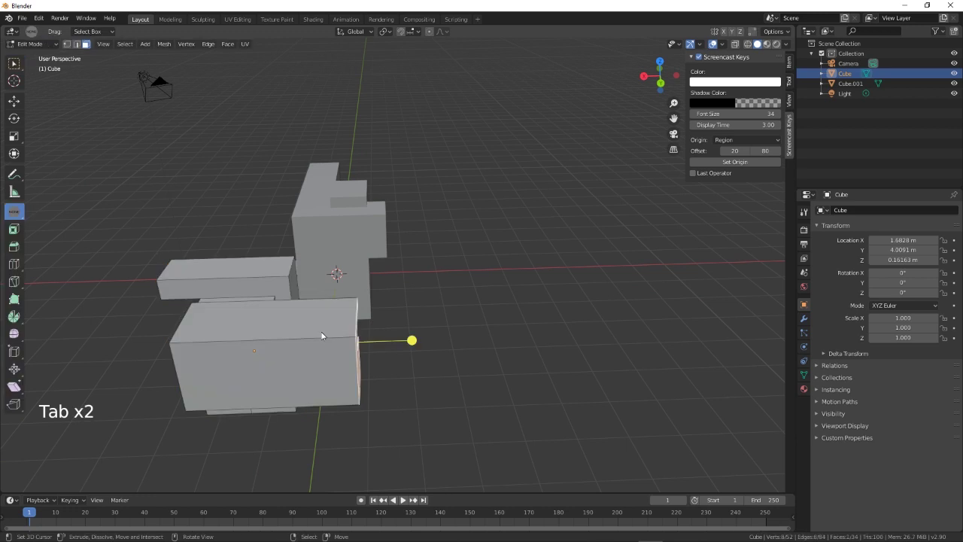
pyautogui.hotkey('ctrl', 'r')
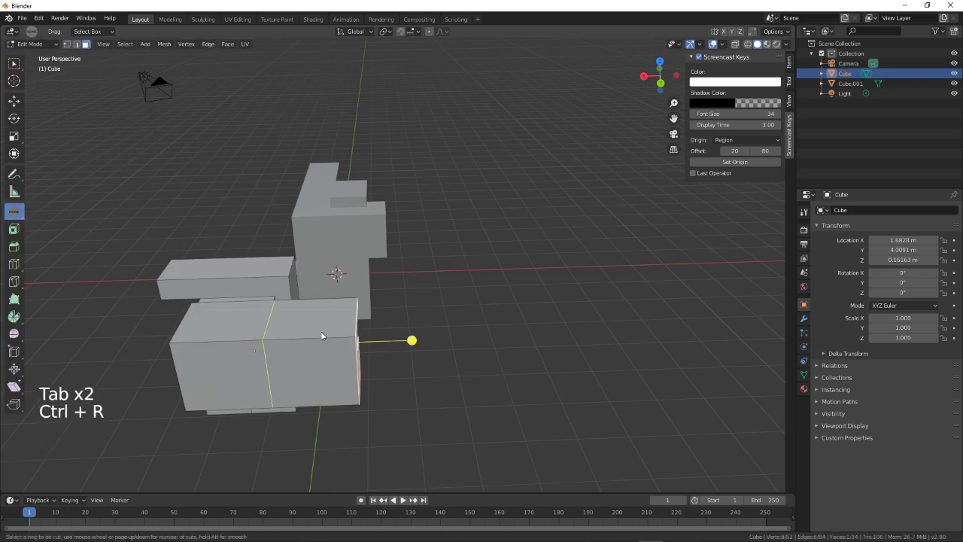
pyautogui.click(322, 335)
pyautogui.click(356, 331)
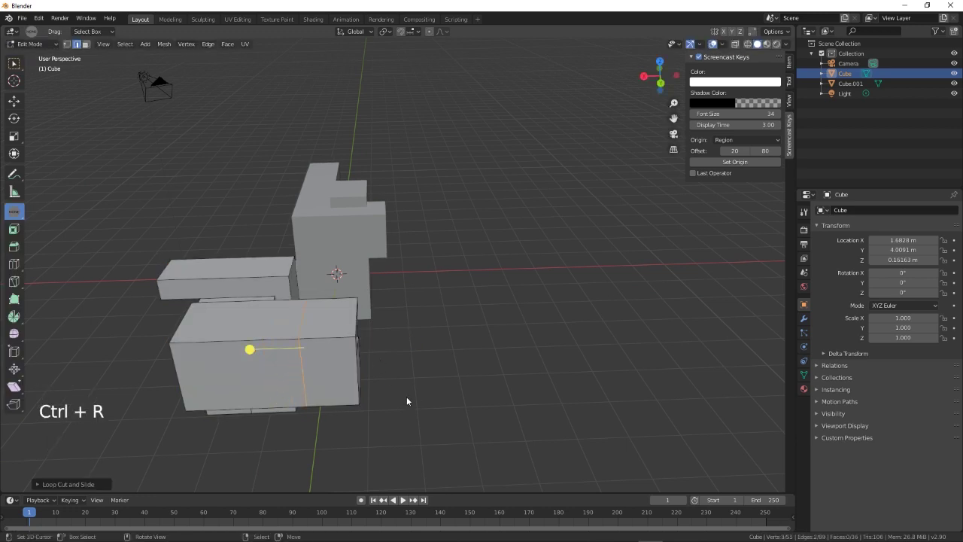
pyautogui.moveTo(406, 400)
pyautogui.mouseDown(button='middle')
pyautogui.moveTo(372, 399)
pyautogui.moveTo(357, 369)
pyautogui.mouseUp(button='middle')
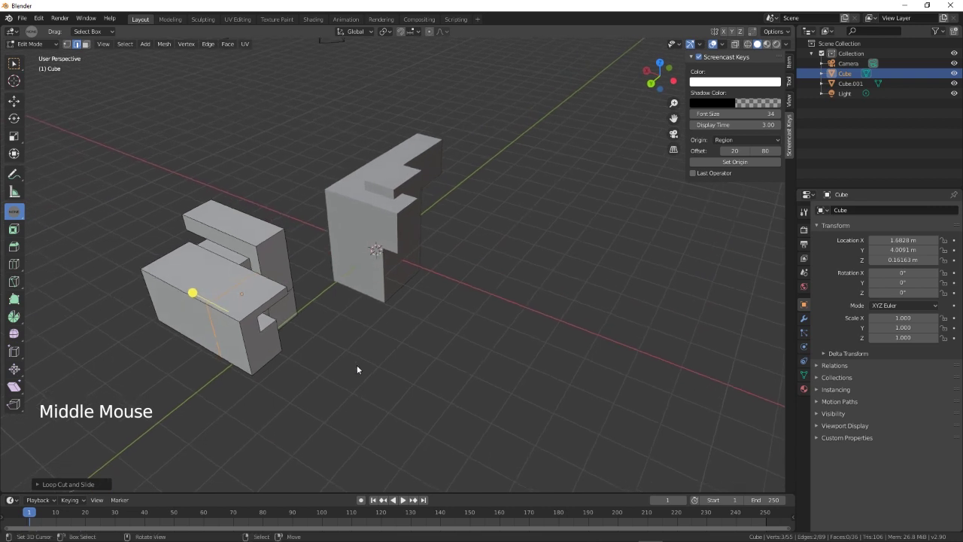
# Step: In face select mode, extrude the front block's top face upward into a raised block
pyautogui.press('3')
pyautogui.rightClick(257, 292)
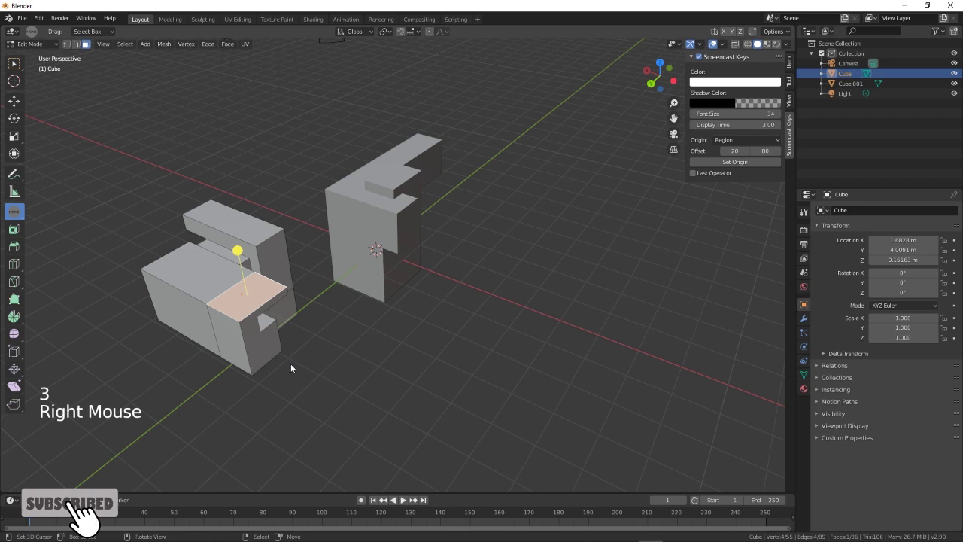
pyautogui.moveTo(291, 367)
pyautogui.mouseDown(button='middle')
pyautogui.moveTo(351, 350)
pyautogui.moveTo(333, 242)
pyautogui.mouseUp(button='middle')
pyautogui.moveTo(332, 235); pyautogui.dragTo(330, 212)
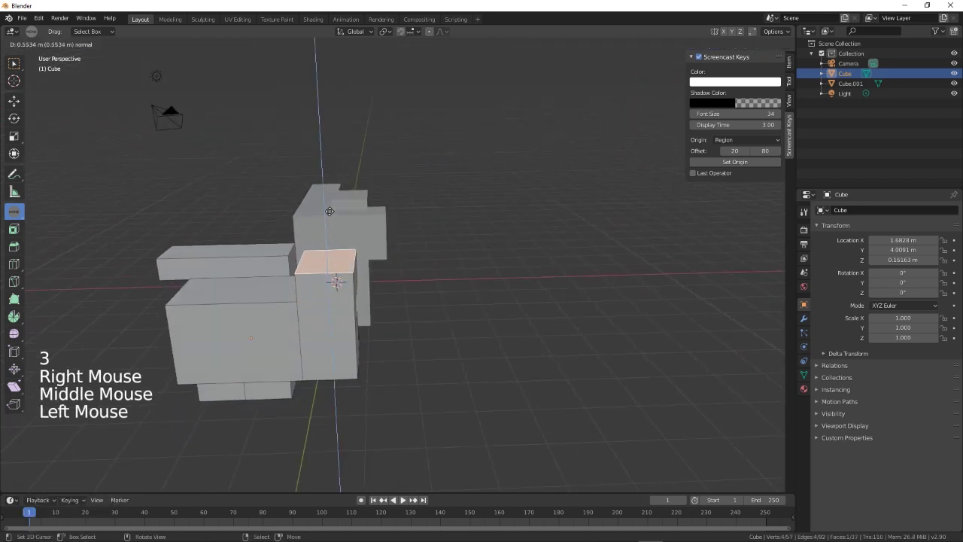
pyautogui.moveTo(330, 211)
pyautogui.mouseDown(button='middle')
pyautogui.moveTo(439, 374)
pyautogui.moveTo(466, 285)
pyautogui.mouseUp(button='middle')
# Step: Push a side face of the raised block inward
pyautogui.rightClick(470, 267)
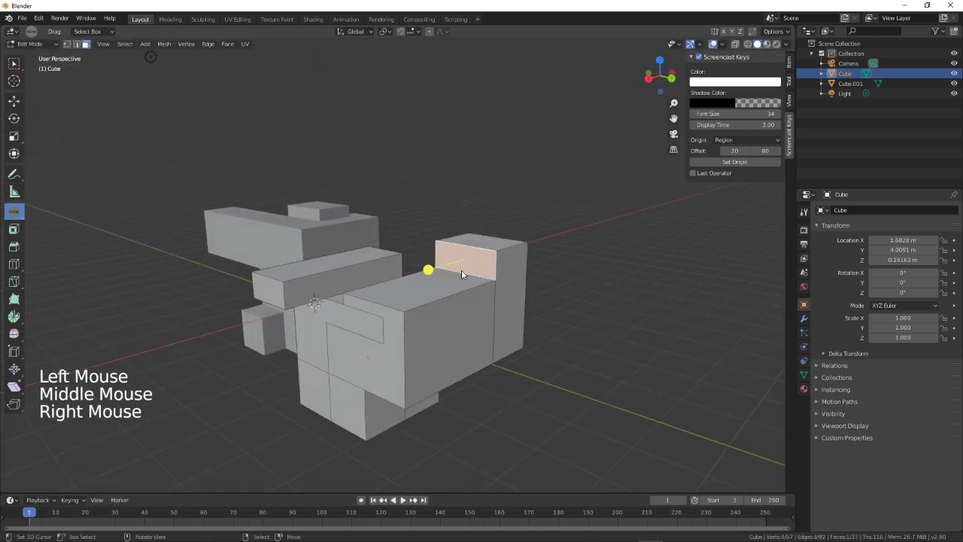
pyautogui.moveTo(428, 269); pyautogui.dragTo(348, 422)
pyautogui.moveTo(348, 422); pyautogui.dragTo(416, 362, button='middle')
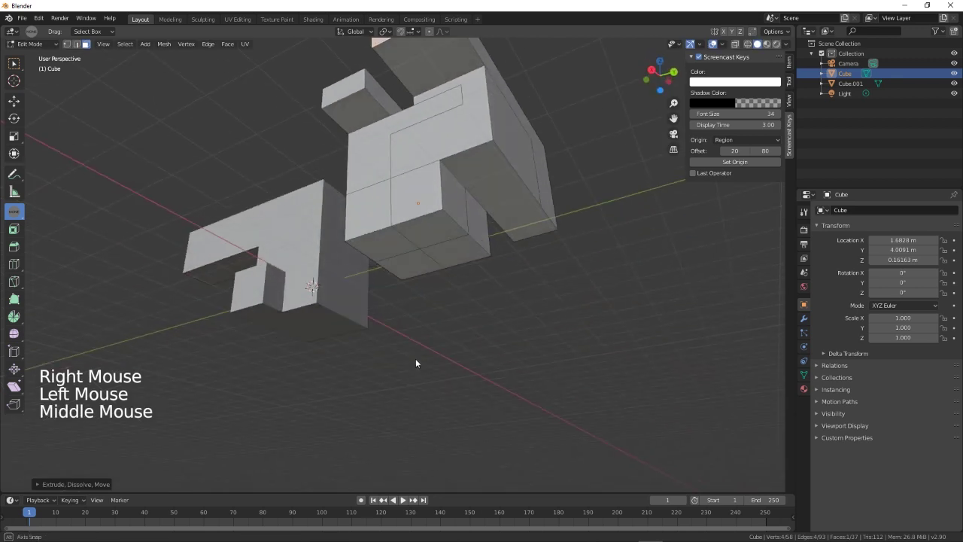
# Step: Extrude the left model's upper face outward
pyautogui.rightClick(383, 136)
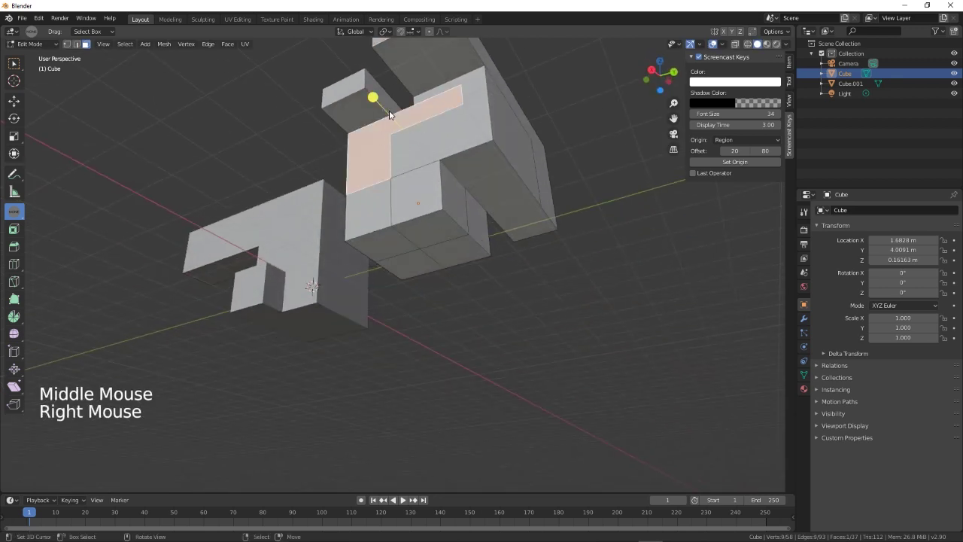
pyautogui.moveTo(375, 98); pyautogui.dragTo(328, 74)
pyautogui.moveTo(394, 287)
pyautogui.mouseDown(button='middle')
pyautogui.moveTo(444, 307)
pyautogui.moveTo(405, 332)
pyautogui.moveTo(254, 337)
pyautogui.moveTo(248, 355)
pyautogui.mouseUp(button='middle')
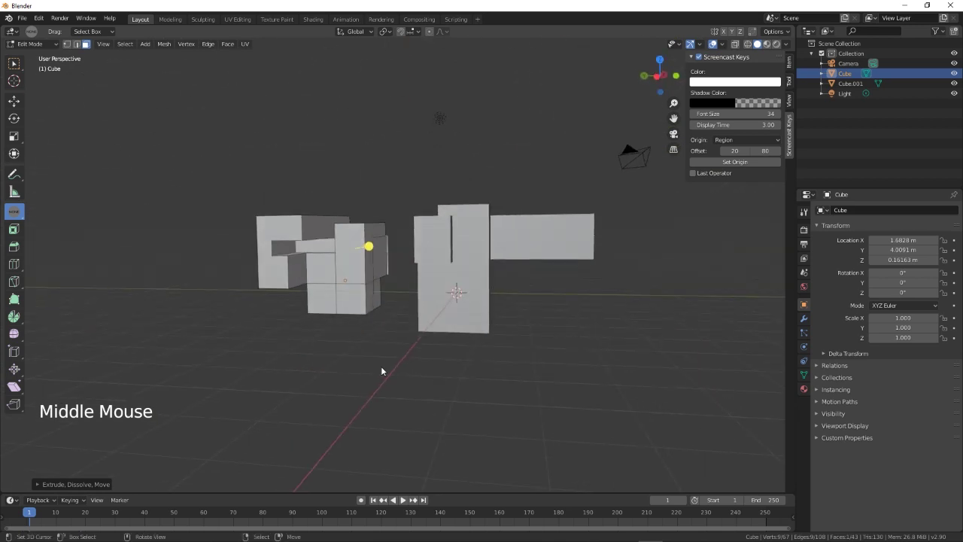
pyautogui.moveTo(562, 367)
pyautogui.mouseDown(button='middle')
pyautogui.moveTo(458, 399)
pyautogui.moveTo(376, 378)
pyautogui.moveTo(314, 379)
pyautogui.moveTo(488, 390)
pyautogui.moveTo(476, 372)
pyautogui.mouseUp(button='middle')
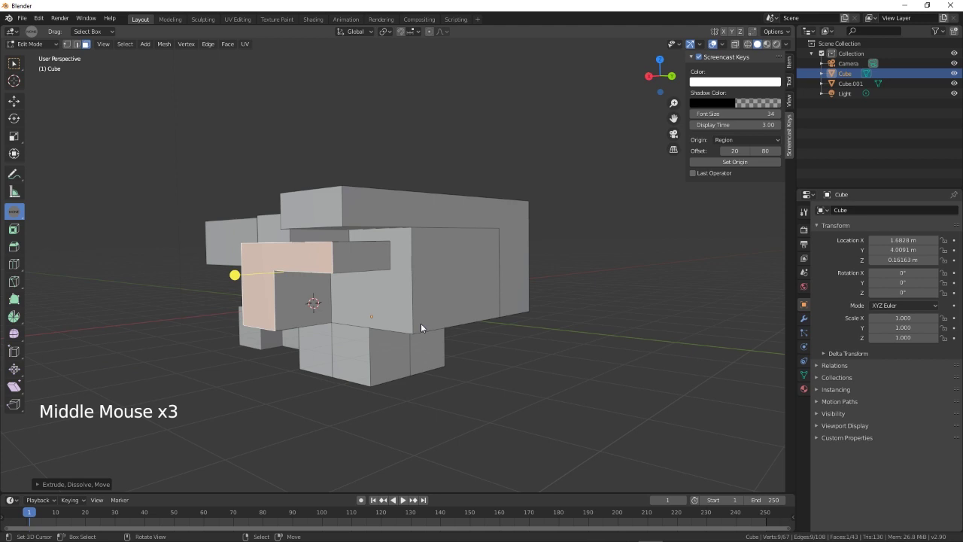
# Step: Extrude another face on the left model's front outward
pyautogui.rightClick(433, 294)
pyautogui.moveTo(317, 275); pyautogui.dragTo(240, 287)
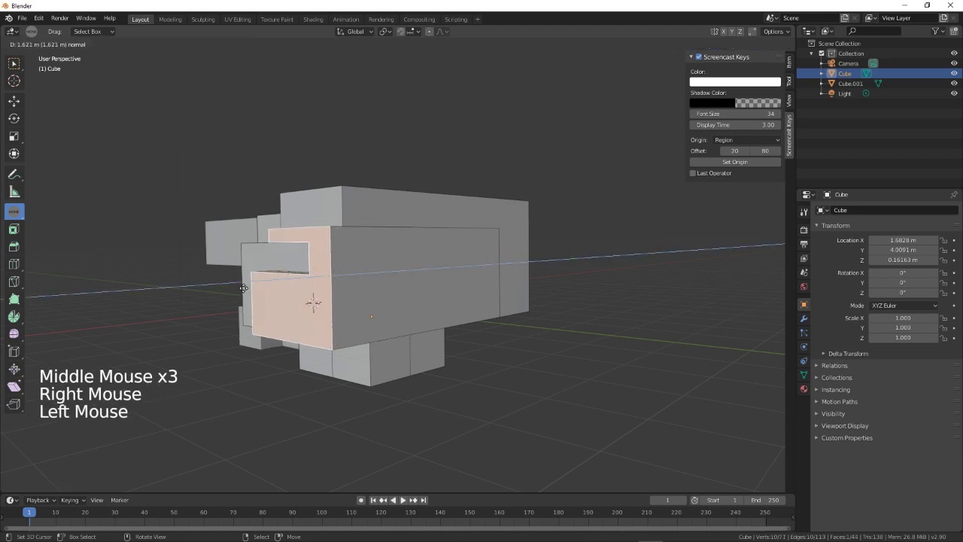
pyautogui.moveTo(241, 286)
pyautogui.mouseDown(button='middle')
pyautogui.moveTo(318, 368)
pyautogui.moveTo(340, 367)
pyautogui.mouseUp(button='middle')
pyautogui.moveTo(417, 374)
pyautogui.mouseDown(button='middle')
pyautogui.moveTo(443, 386)
pyautogui.moveTo(429, 404)
pyautogui.mouseUp(button='middle')
# Step: Raise the narrow top face upward, then clear the face selection
pyautogui.rightClick(500, 324)
pyautogui.moveTo(501, 274); pyautogui.dragTo(505, 226)
pyautogui.moveTo(468, 344)
pyautogui.mouseDown(button='middle')
pyautogui.moveTo(513, 333)
pyautogui.moveTo(590, 283)
pyautogui.mouseUp(button='middle')
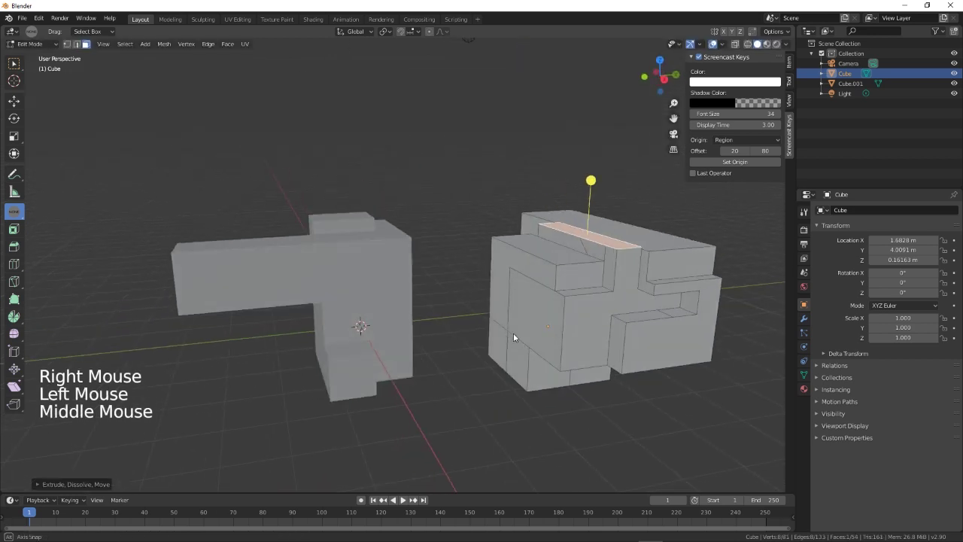
pyautogui.click(604, 162)
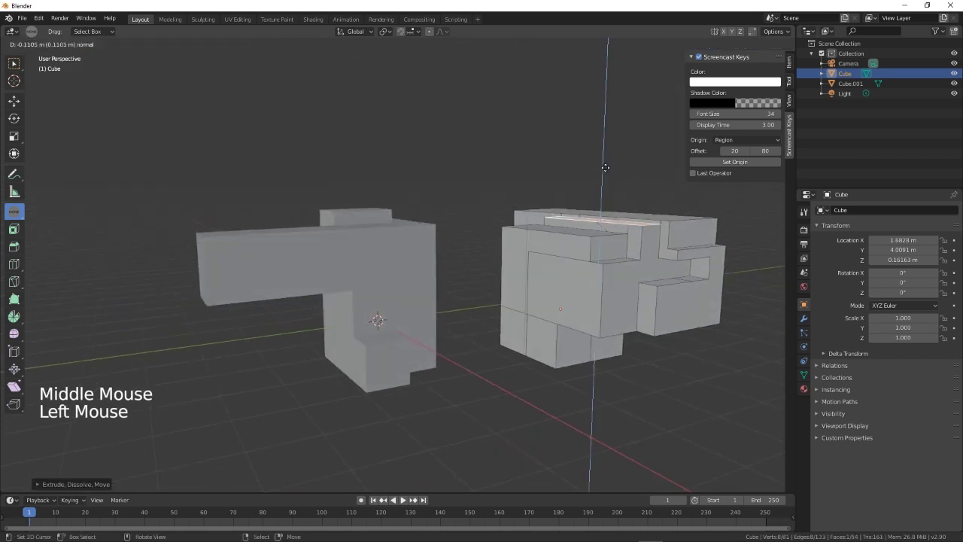
pyautogui.rightClick(688, 383)
pyautogui.moveTo(688, 383); pyautogui.dragTo(508, 389, button='middle')
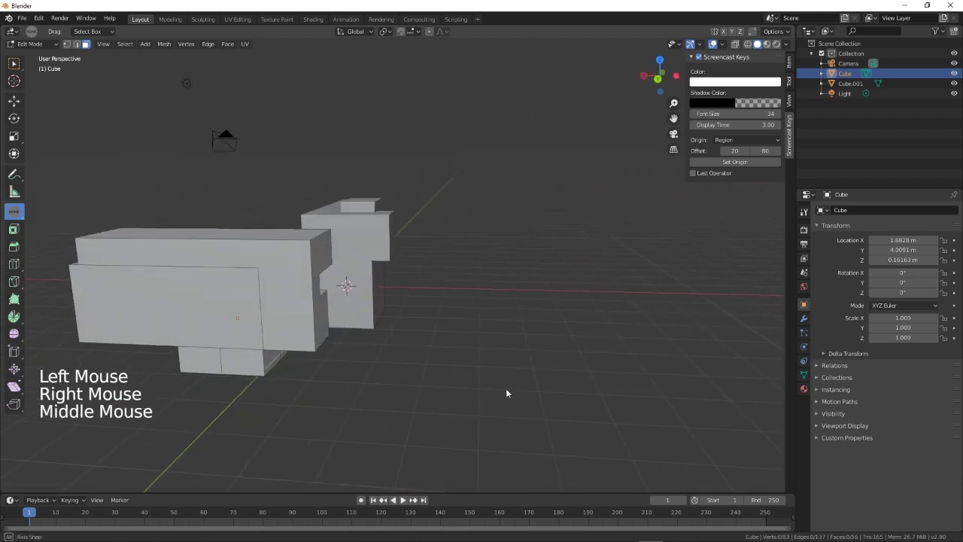
pyautogui.moveTo(589, 373); pyautogui.dragTo(505, 371, button='middle')
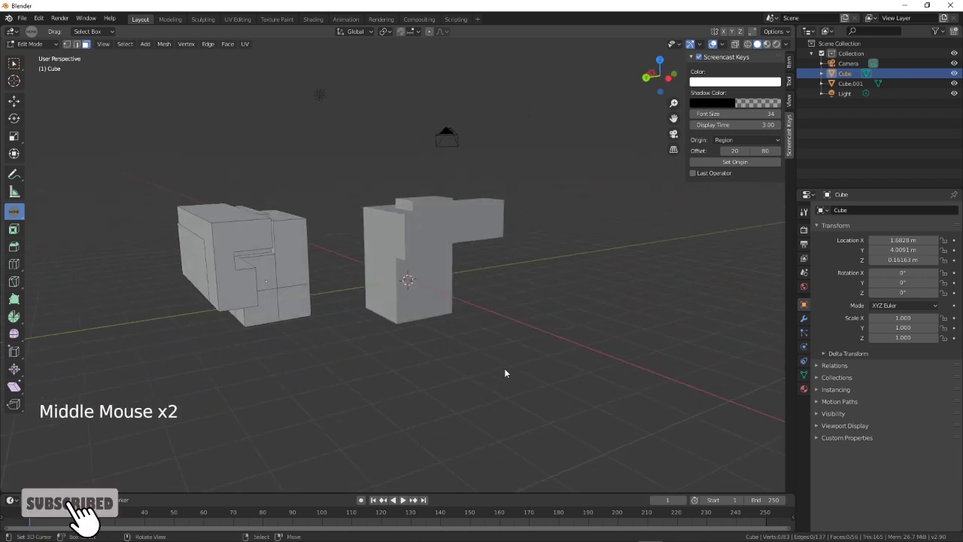